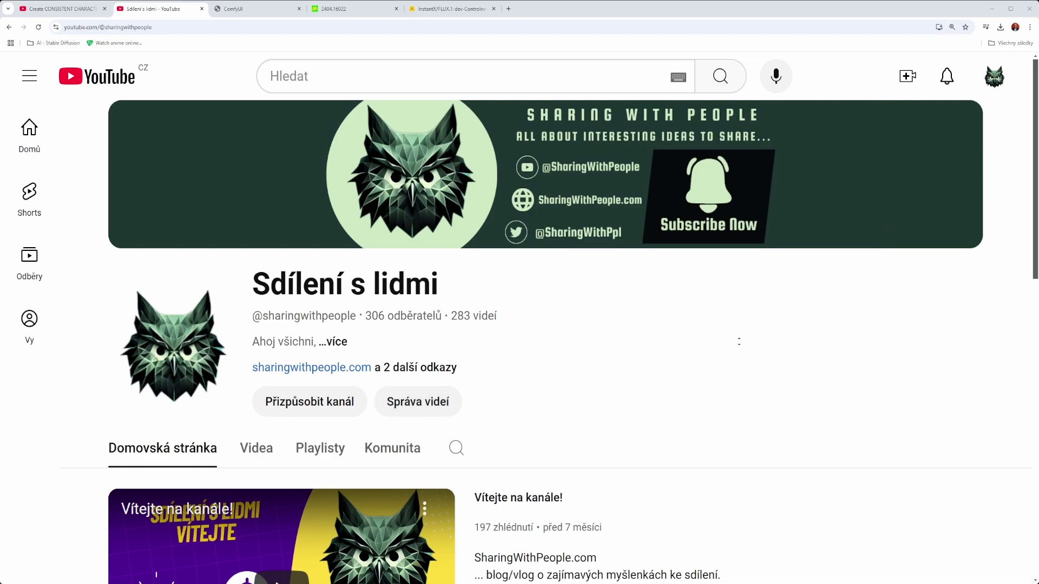
Open the YouTube page of the consistent characters with FLUX tutorial and view the video's title and description
{"action": "left_click", "coordinate": [62, 9]}
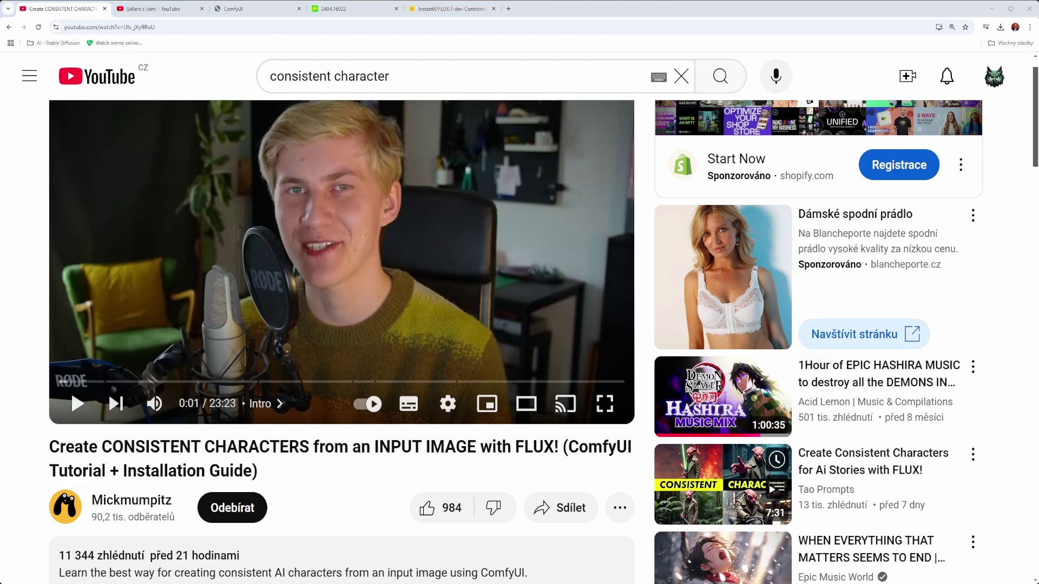
{"action": "scroll", "coordinate": [512, 341], "scroll_direction": "down", "scroll_amount": 2}
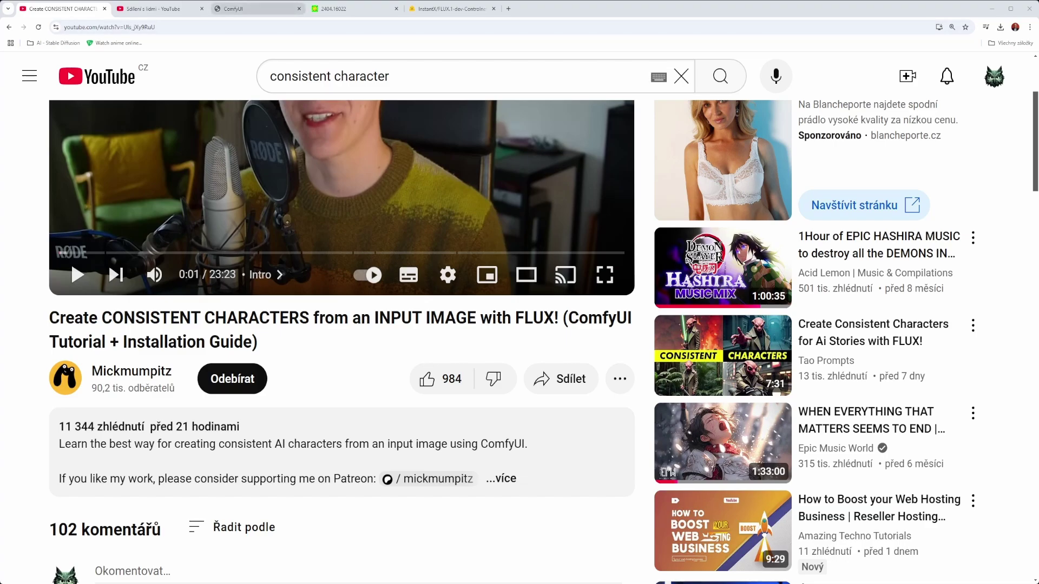
Switch to ComfyUI and survey the workflow groups from character generation through upscale and face fix, save poses and emotions to backgrounds
{"action": "left_click", "coordinate": [241, 9]}
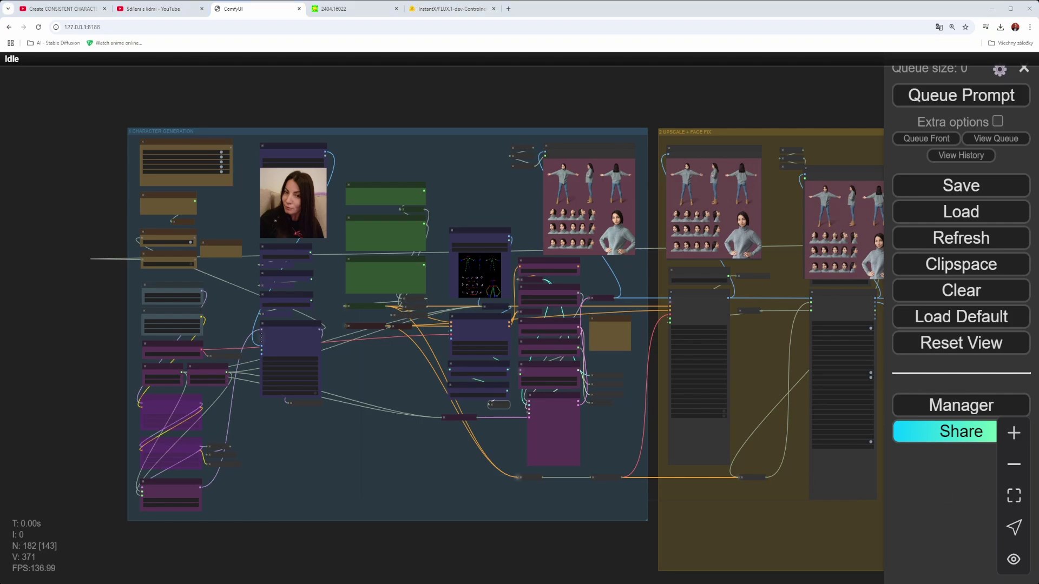
{"action": "scroll", "coordinate": [257, 263], "scroll_direction": "up", "scroll_amount": 3}
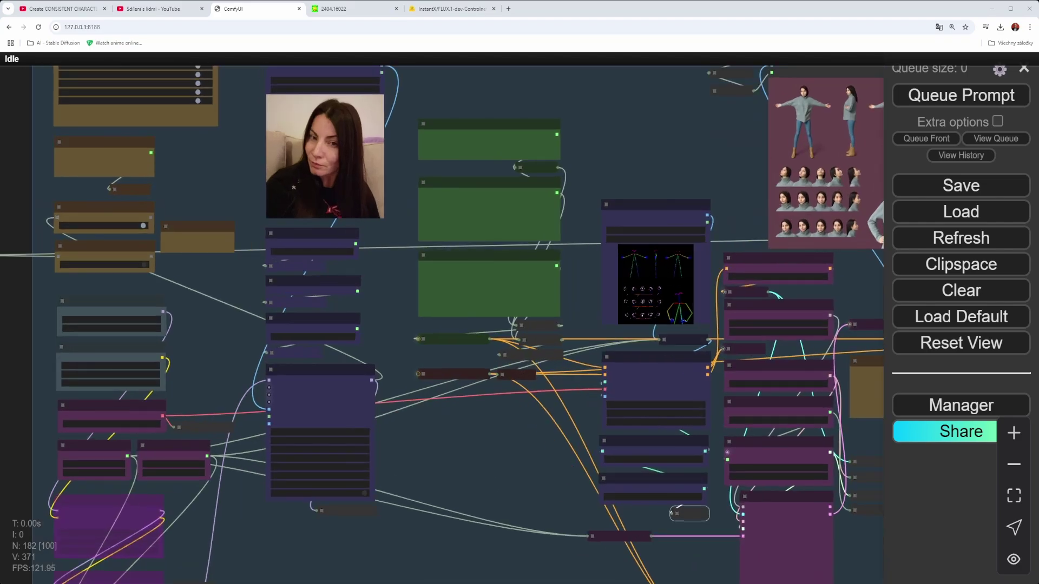
{"action": "scroll", "coordinate": [257, 264], "scroll_direction": "down", "scroll_amount": 2}
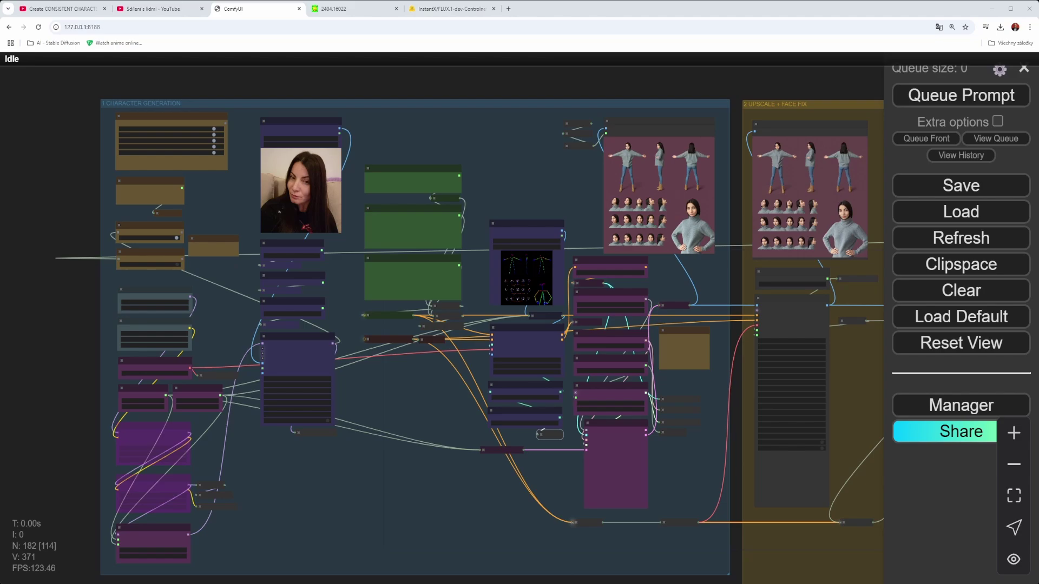
{"action": "left_click_drag", "start_coordinate": [765, 82], "coordinate": [425, 161]}
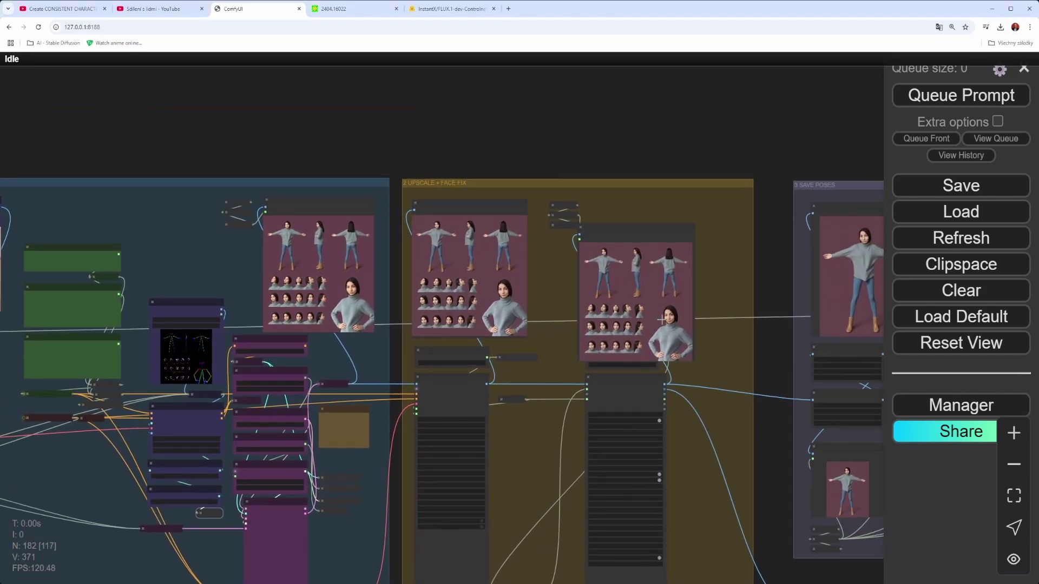
{"action": "left_click_drag", "start_coordinate": [784, 162], "coordinate": [382, 187]}
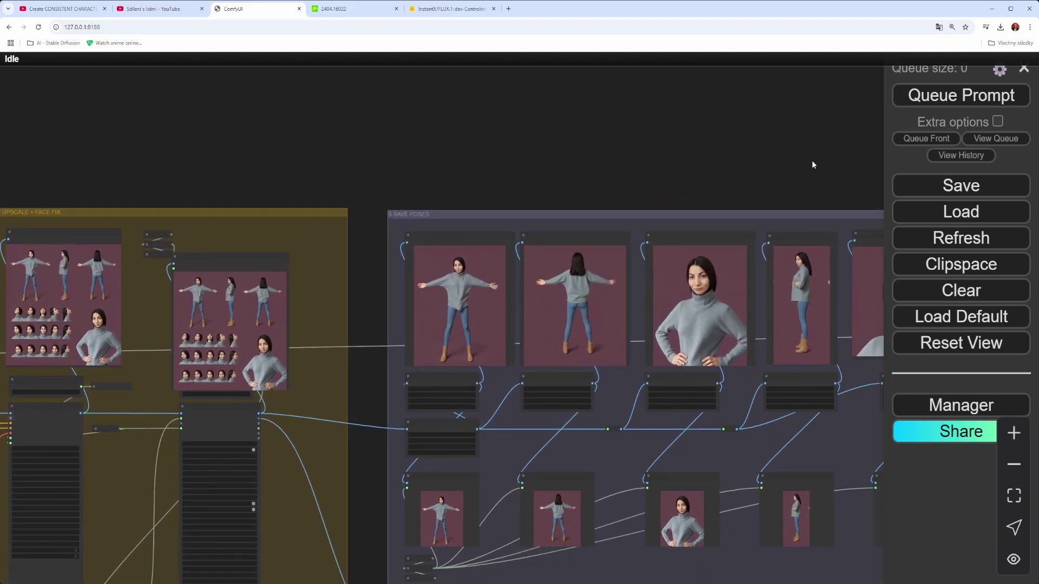
{"action": "left_click_drag", "start_coordinate": [812, 164], "coordinate": [552, 153]}
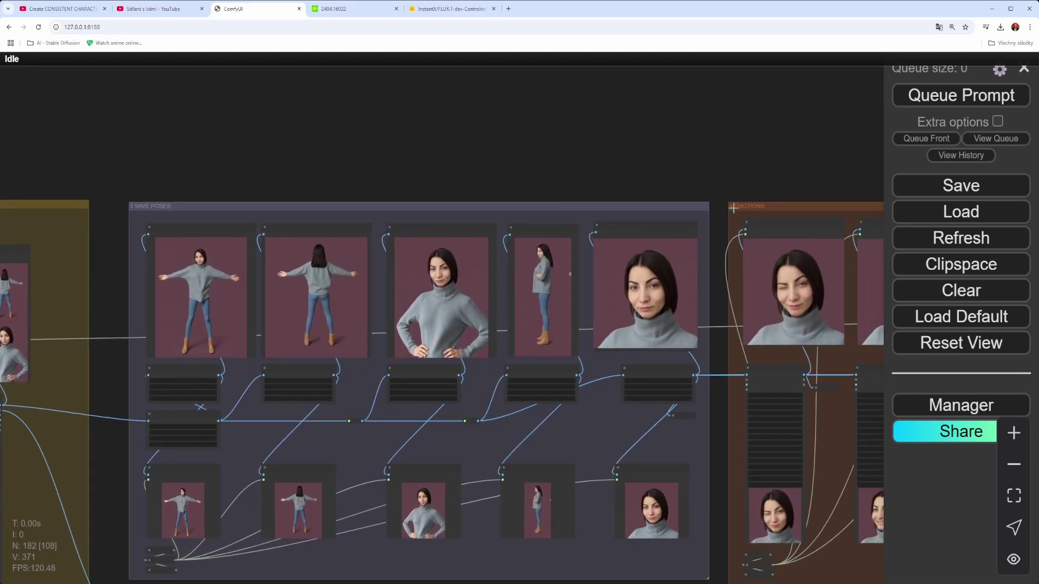
{"action": "left_click_drag", "start_coordinate": [781, 165], "coordinate": [625, 127]}
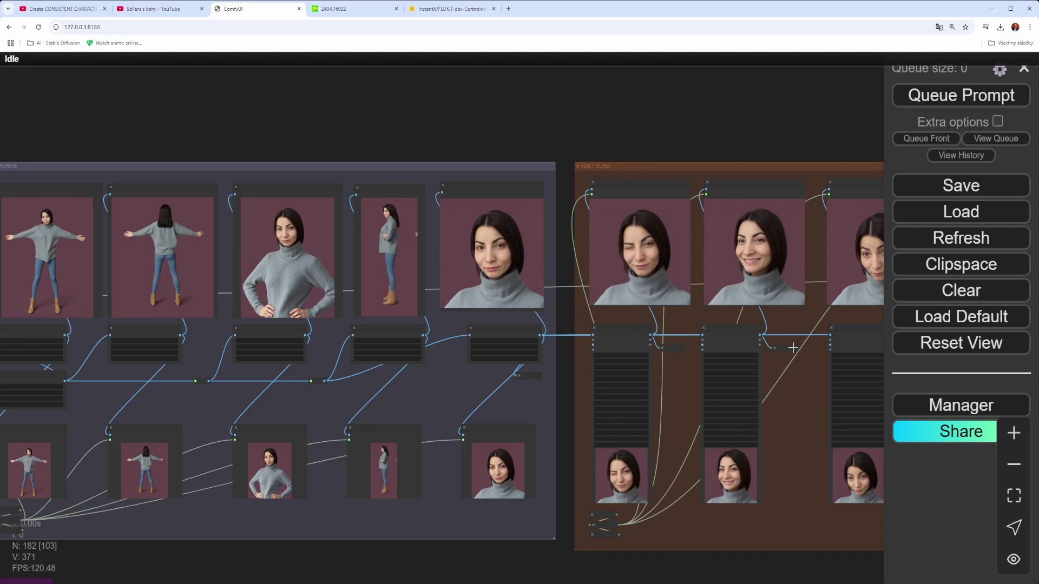
{"action": "left_click_drag", "start_coordinate": [839, 130], "coordinate": [530, 129]}
{"action": "left_click_drag", "start_coordinate": [781, 122], "coordinate": [413, 158]}
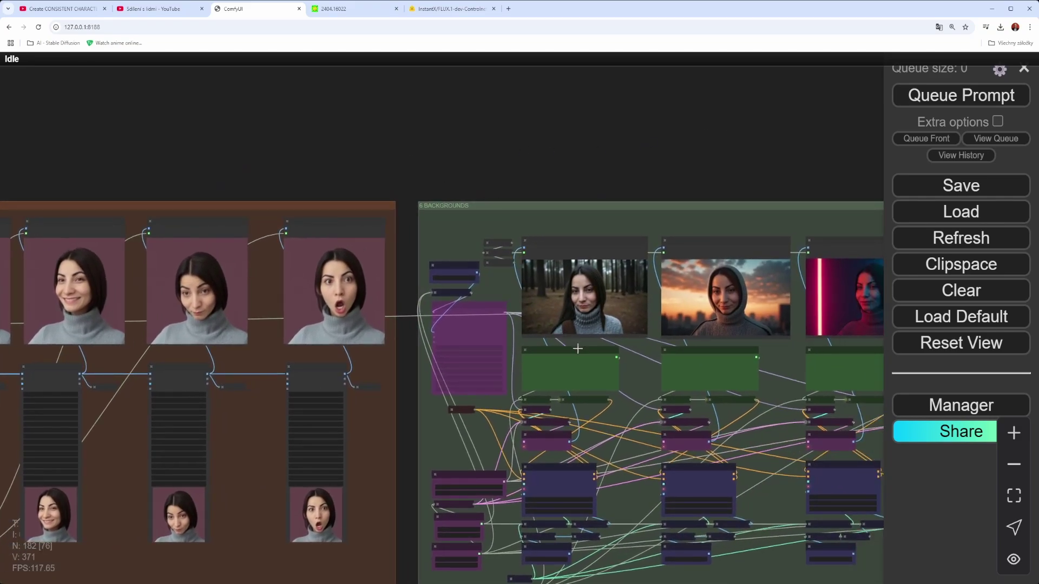
{"action": "left_click_drag", "start_coordinate": [725, 151], "coordinate": [770, 87]}
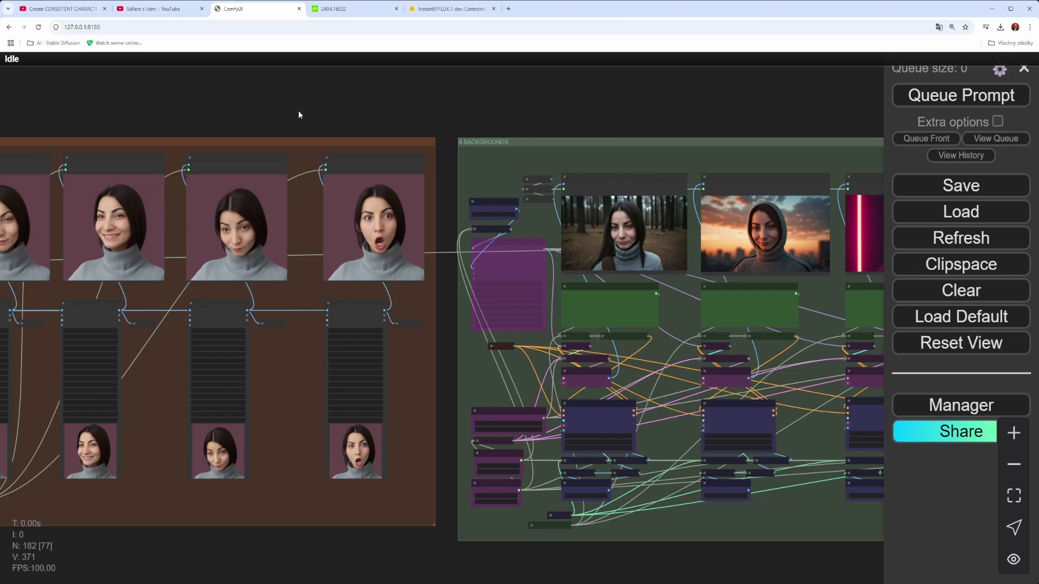
Return to the character generation group and examine its input photo, group switches, prompts and model loader nodes
{"action": "left_click_drag", "start_coordinate": [243, 119], "coordinate": [677, 81]}
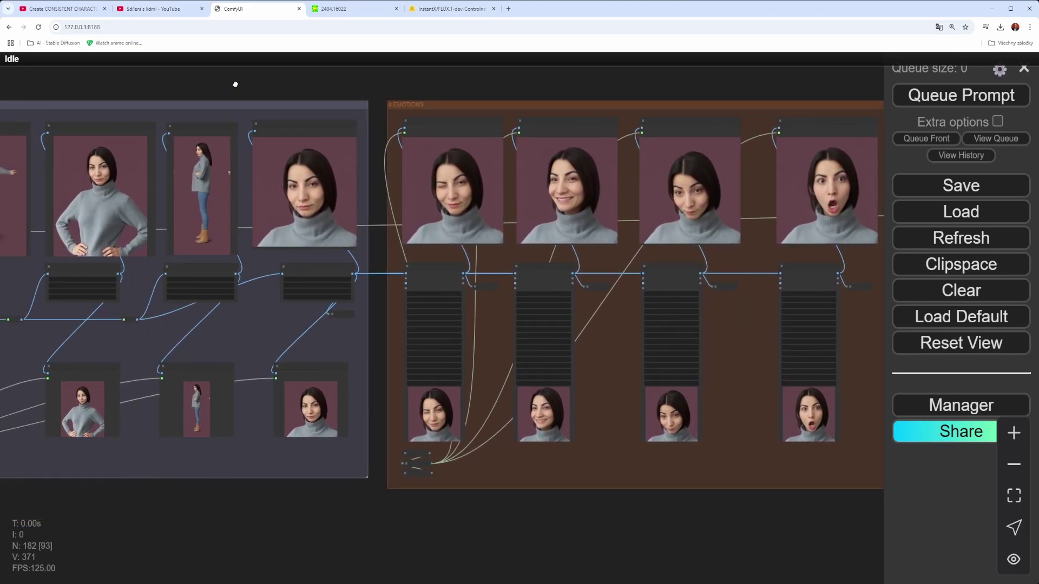
{"action": "left_click_drag", "start_coordinate": [234, 86], "coordinate": [673, 80]}
{"action": "left_click_drag", "start_coordinate": [204, 80], "coordinate": [689, 78]}
{"action": "left_click_drag", "start_coordinate": [60, 97], "coordinate": [613, 129]}
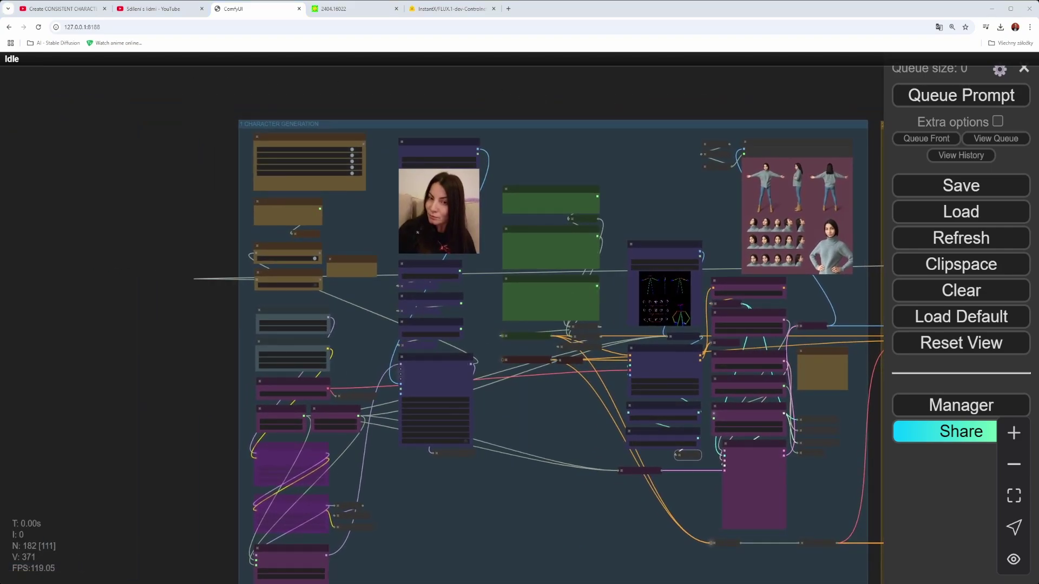
{"action": "scroll", "coordinate": [330, 227], "scroll_direction": "up", "scroll_amount": 7}
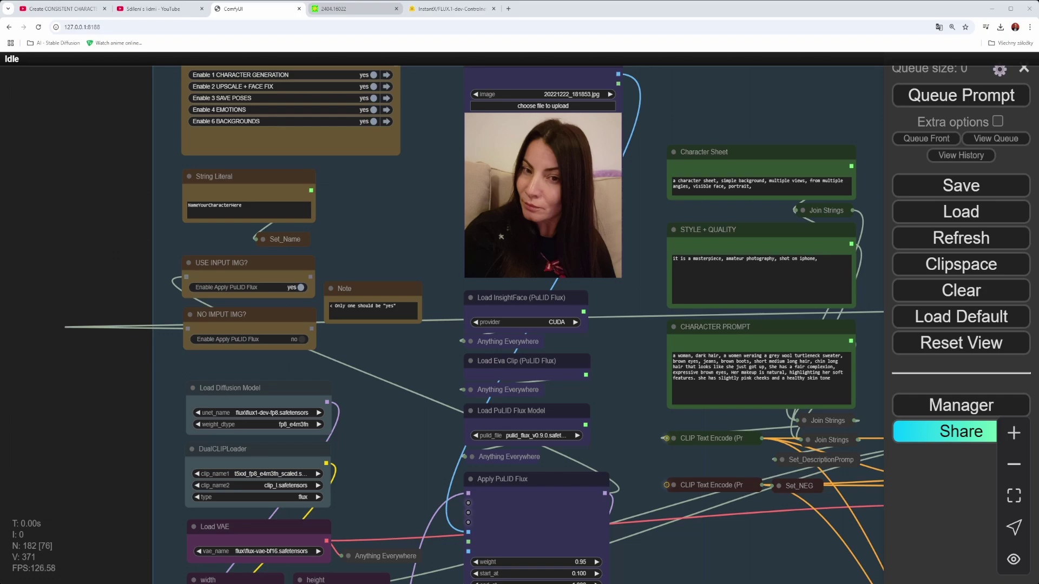
Examine the method comparison figure in the PuLID paper on arXiv, and return to the ComfyUI workflow
{"action": "left_click", "coordinate": [349, 9]}
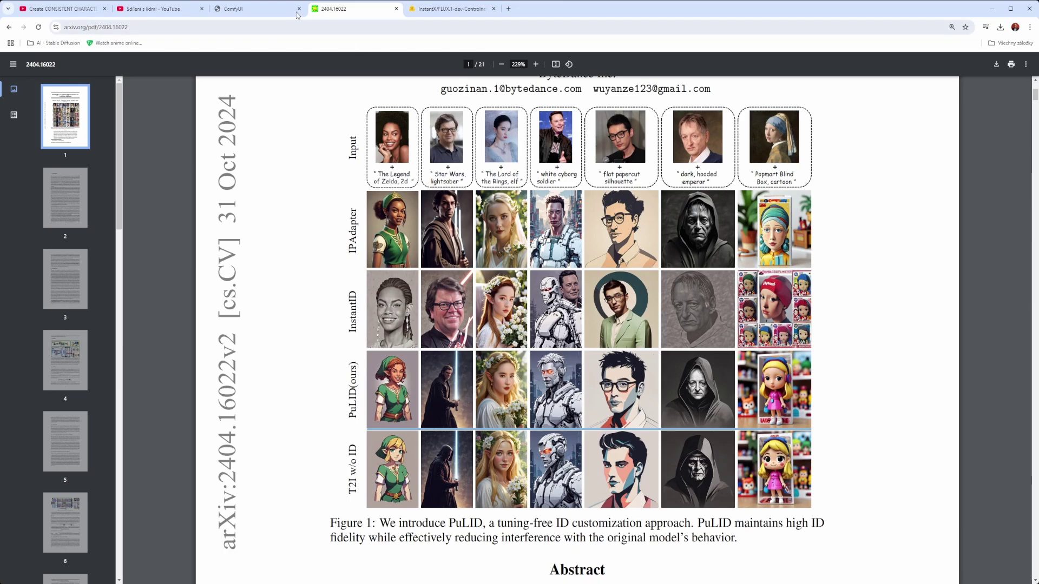
{"action": "left_click", "coordinate": [248, 10]}
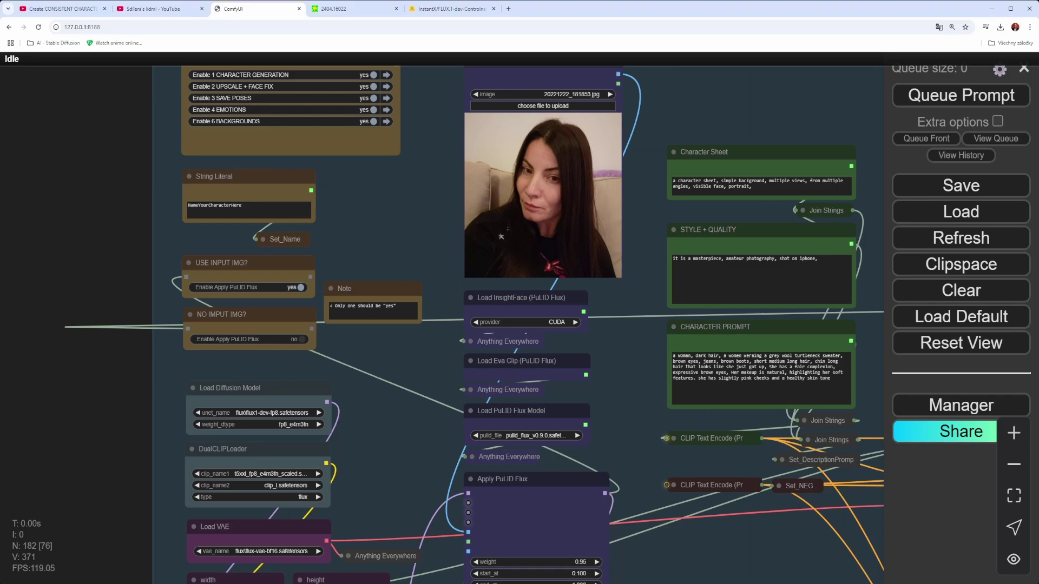
Select fp8_e4m3fn as the weight_dtype in the Load Diffusion Model node
{"action": "left_click_drag", "start_coordinate": [682, 159], "coordinate": [502, 155]}
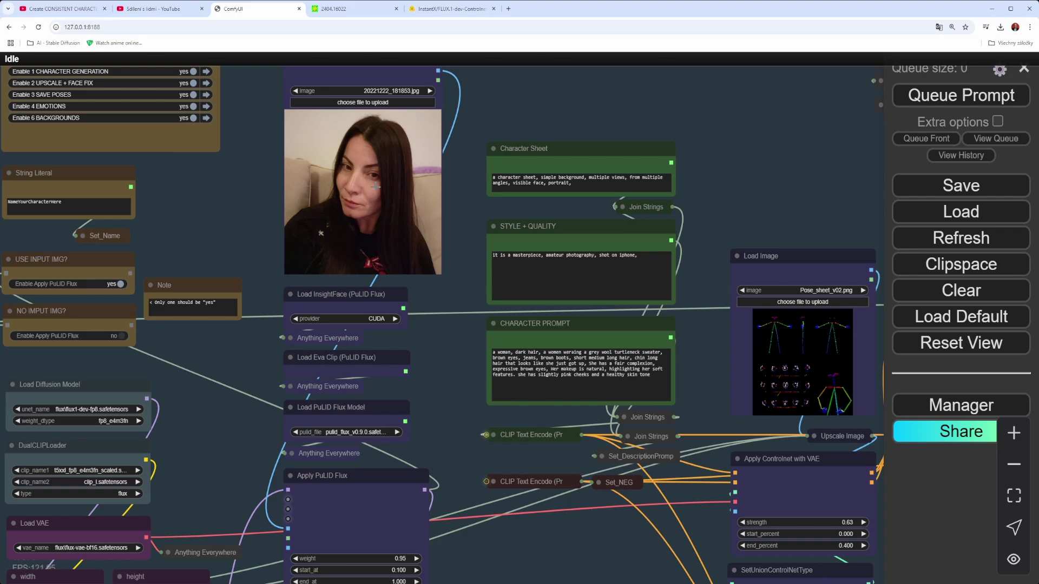
{"action": "left_click_drag", "start_coordinate": [446, 429], "coordinate": [486, 321]}
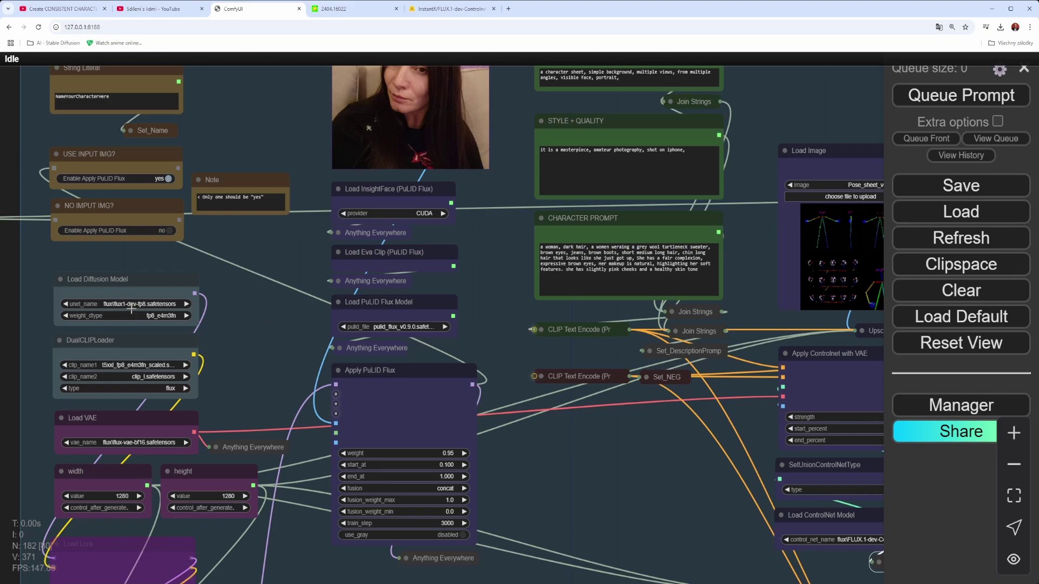
{"action": "scroll", "coordinate": [131, 309], "scroll_direction": "up", "scroll_amount": 5}
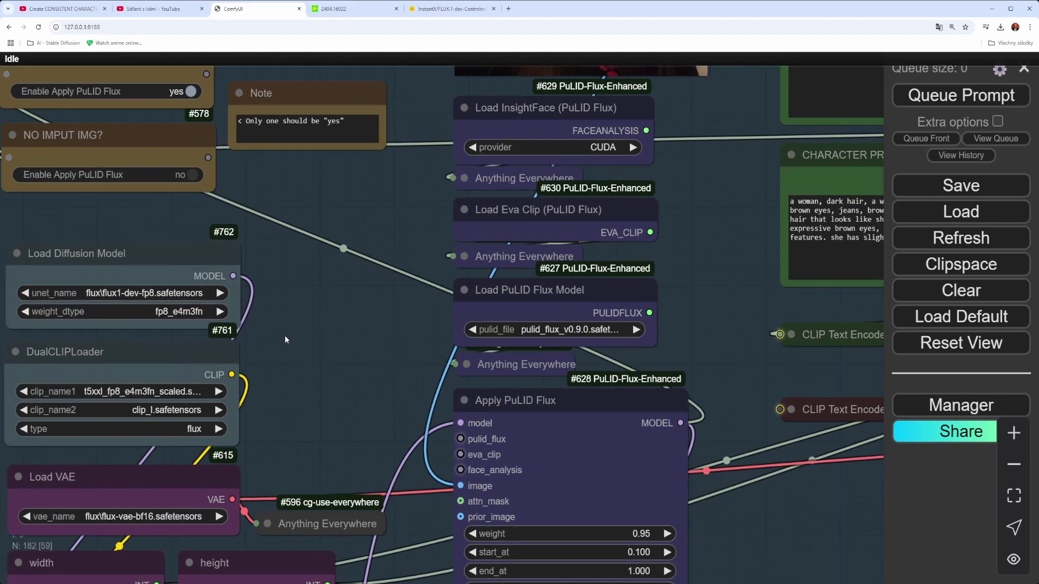
{"action": "left_click_drag", "start_coordinate": [285, 340], "coordinate": [410, 346]}
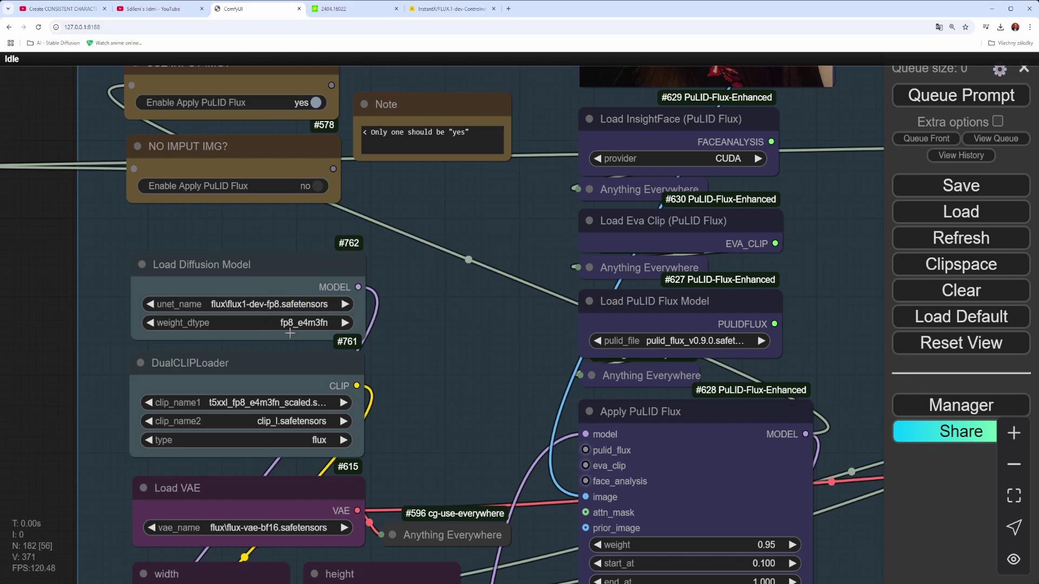
{"action": "left_click", "coordinate": [307, 323]}
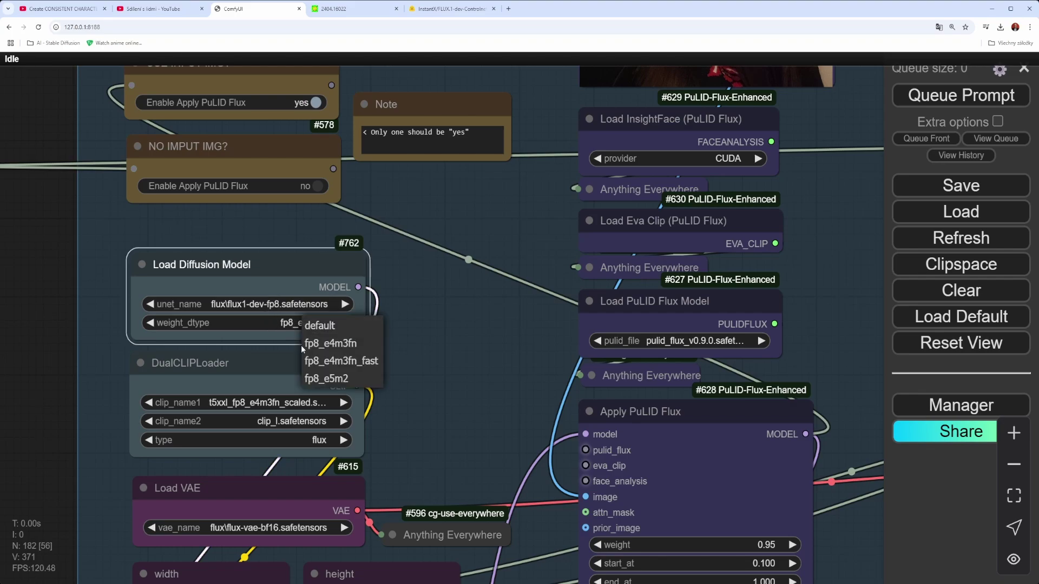
{"action": "left_click", "coordinate": [343, 343]}
{"action": "left_click", "coordinate": [414, 360]}
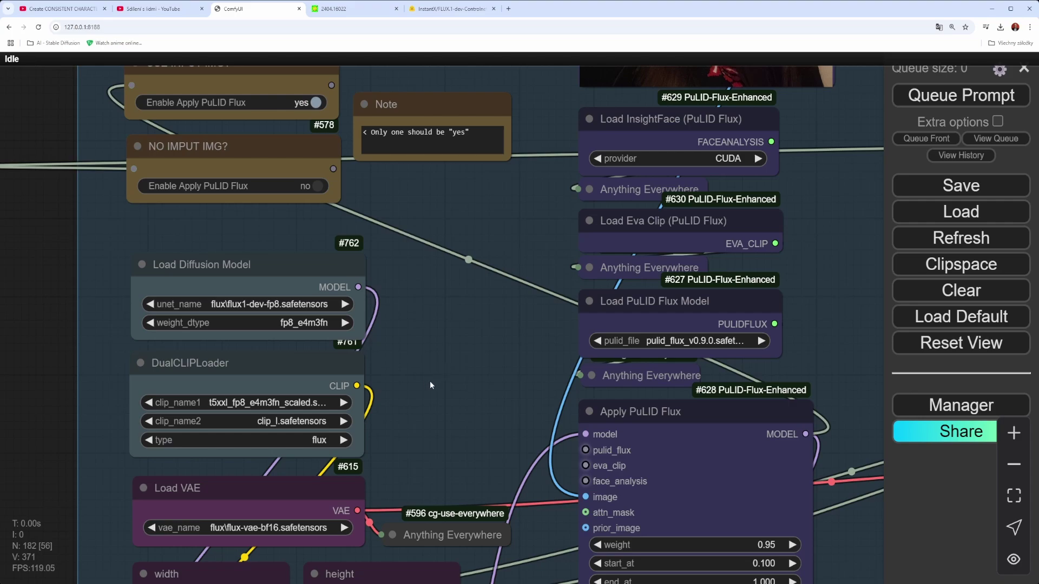
Examine the DualCLIPLoader, VAE, width and height, LoRA, ModelSamplingFlux, Apply PuLID Flux and character prompt nodes, and the pose sheet image
{"action": "scroll", "coordinate": [431, 385], "scroll_direction": "down", "scroll_amount": 3}
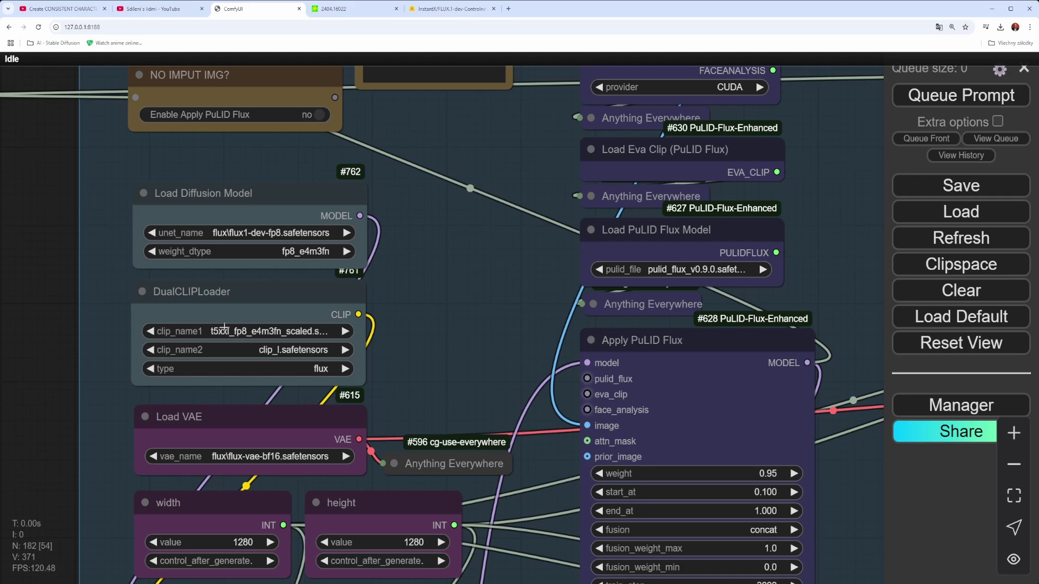
{"action": "scroll", "coordinate": [475, 350], "scroll_direction": "down", "scroll_amount": 5}
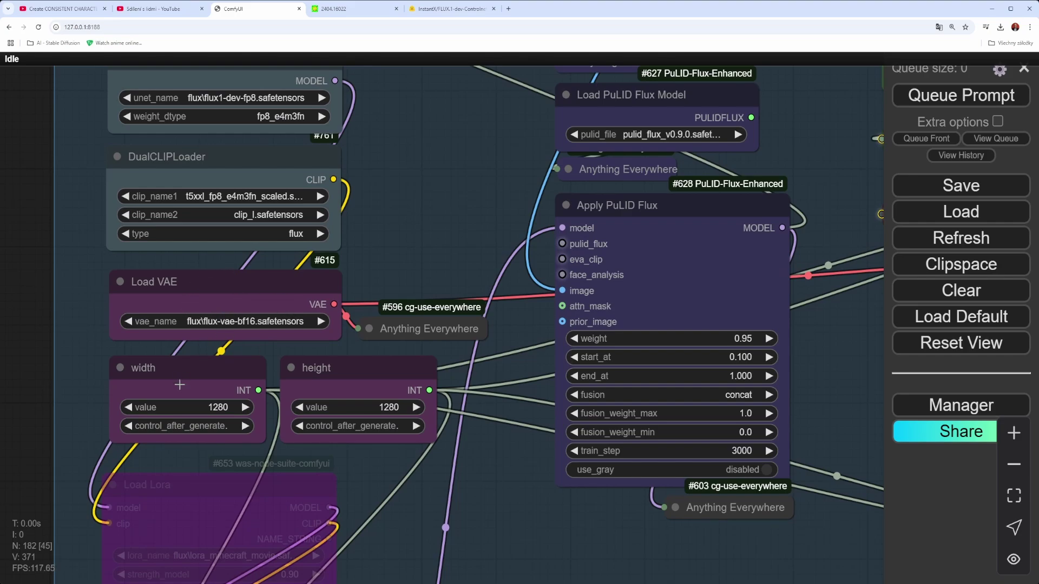
{"action": "left_click_drag", "start_coordinate": [373, 472], "coordinate": [360, 107]}
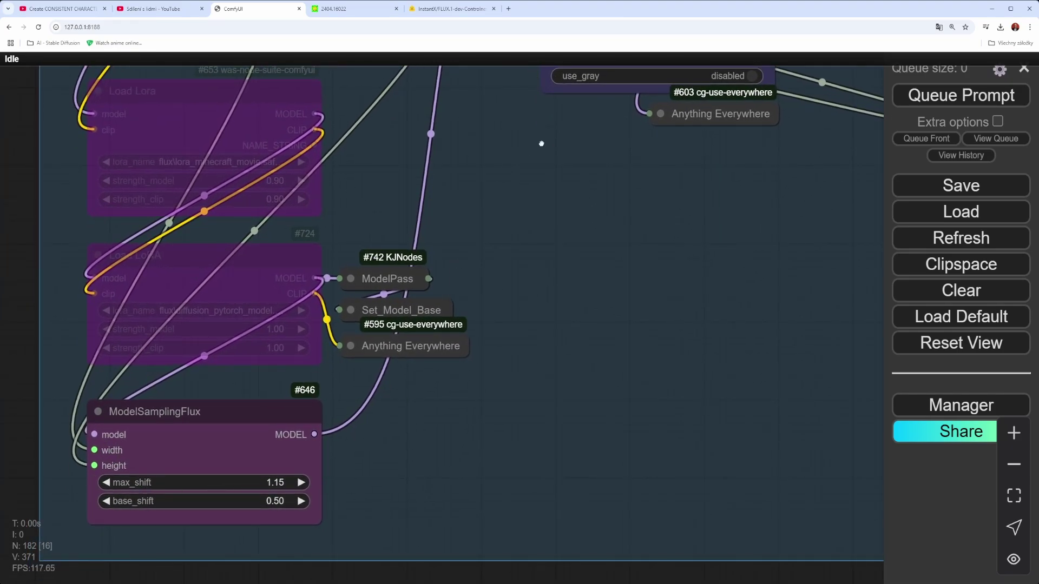
{"action": "left_click_drag", "start_coordinate": [542, 143], "coordinate": [343, 470]}
{"action": "left_click_drag", "start_coordinate": [632, 106], "coordinate": [590, 267]}
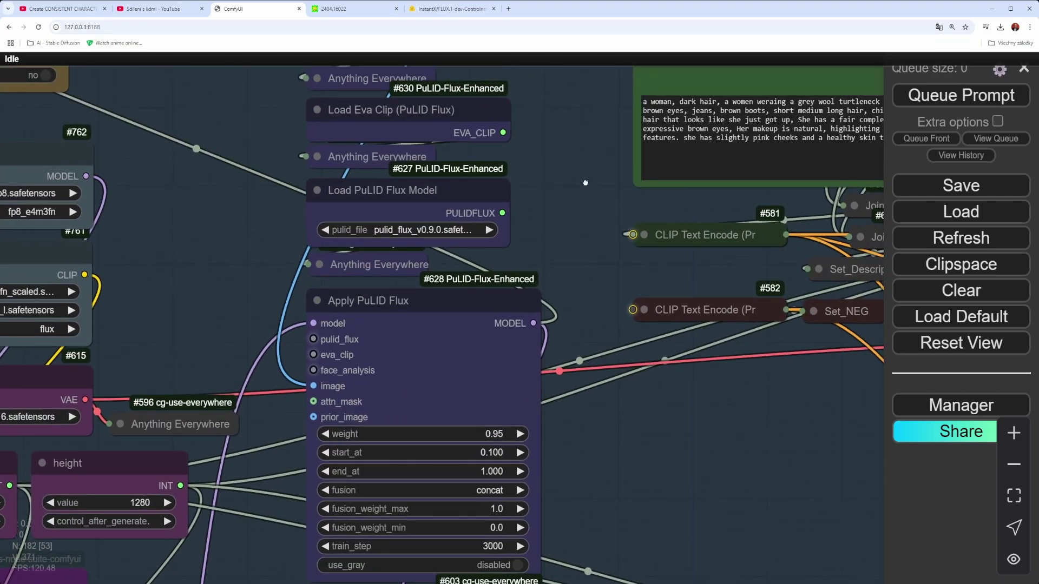
{"action": "left_click_drag", "start_coordinate": [586, 182], "coordinate": [317, 212]}
{"action": "left_click_drag", "start_coordinate": [745, 161], "coordinate": [502, 277]}
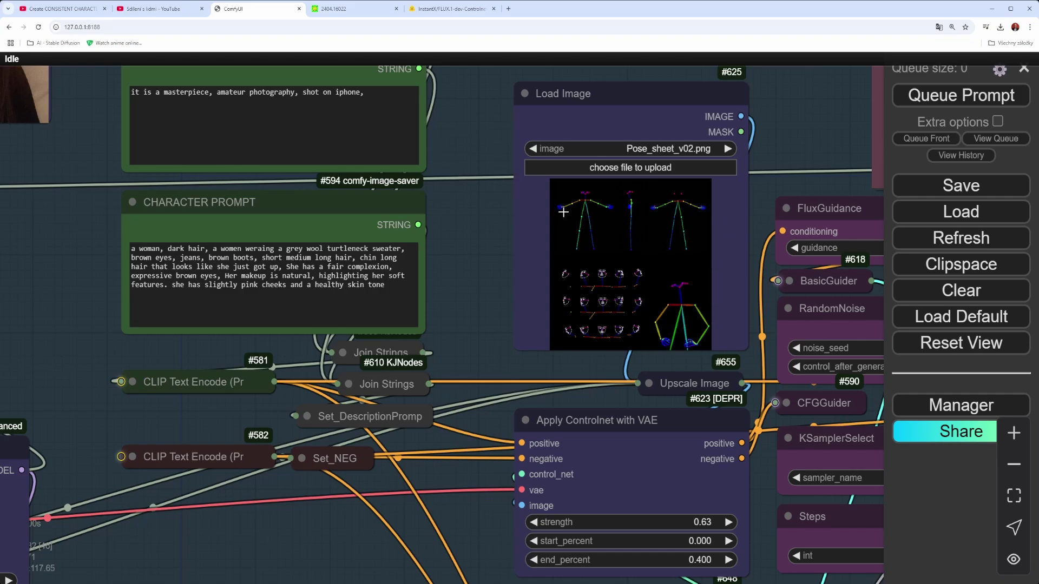
Select flux\FLUX.1-dev-Controlnet-Union.safetensors as the model in the Load ControlNet Model node
{"action": "left_click_drag", "start_coordinate": [484, 356], "coordinate": [418, 153]}
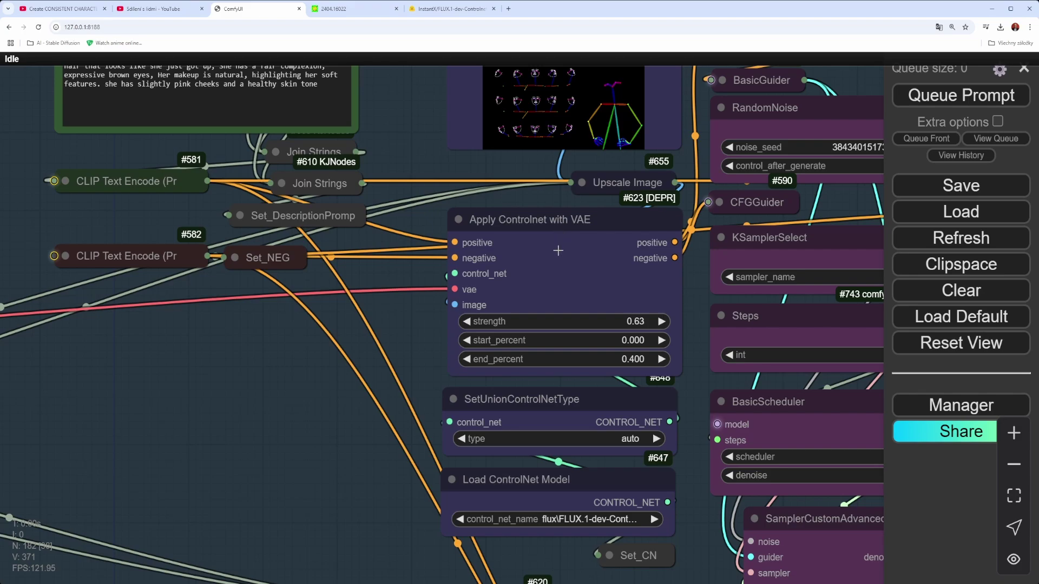
{"action": "left_click_drag", "start_coordinate": [564, 570], "coordinate": [500, 511]}
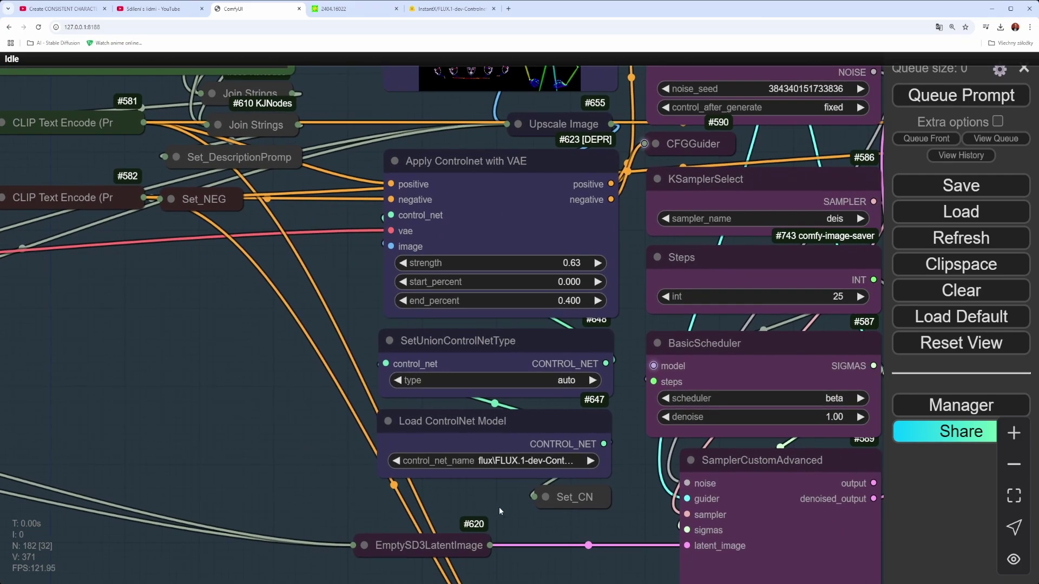
{"action": "left_click", "coordinate": [536, 462]}
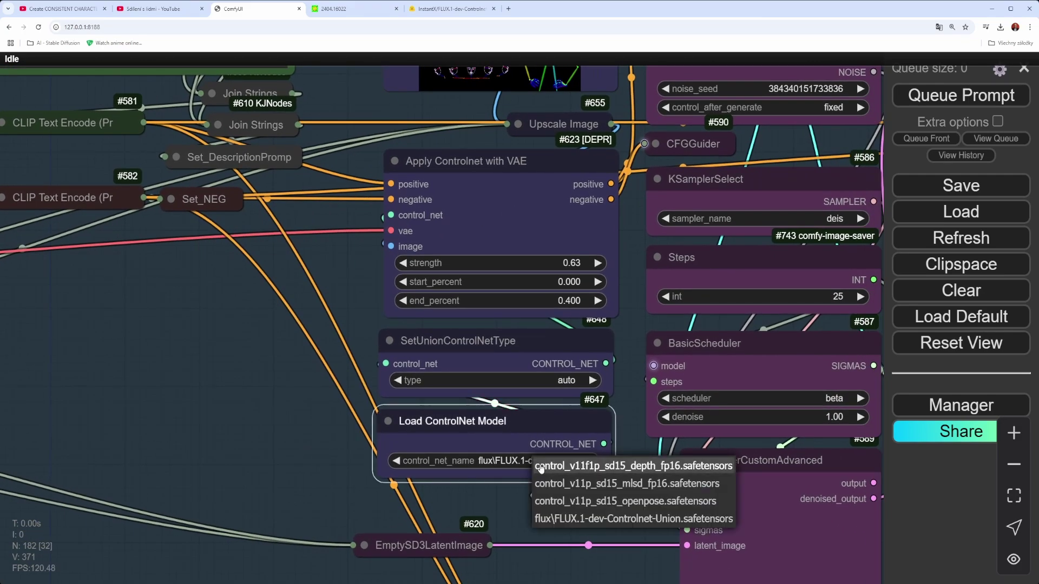
{"action": "left_click", "coordinate": [614, 519]}
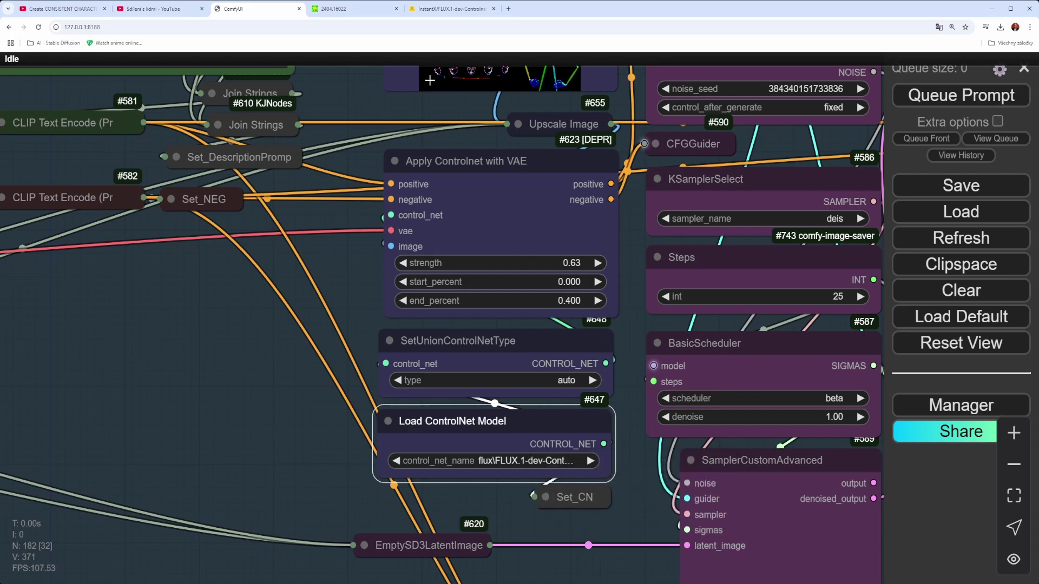
Switch to the Hugging Face model card of FLUX.1-dev-Controlnet-Union and examine its control type samples, release notes and checkpoint description
{"action": "left_click", "coordinate": [447, 9]}
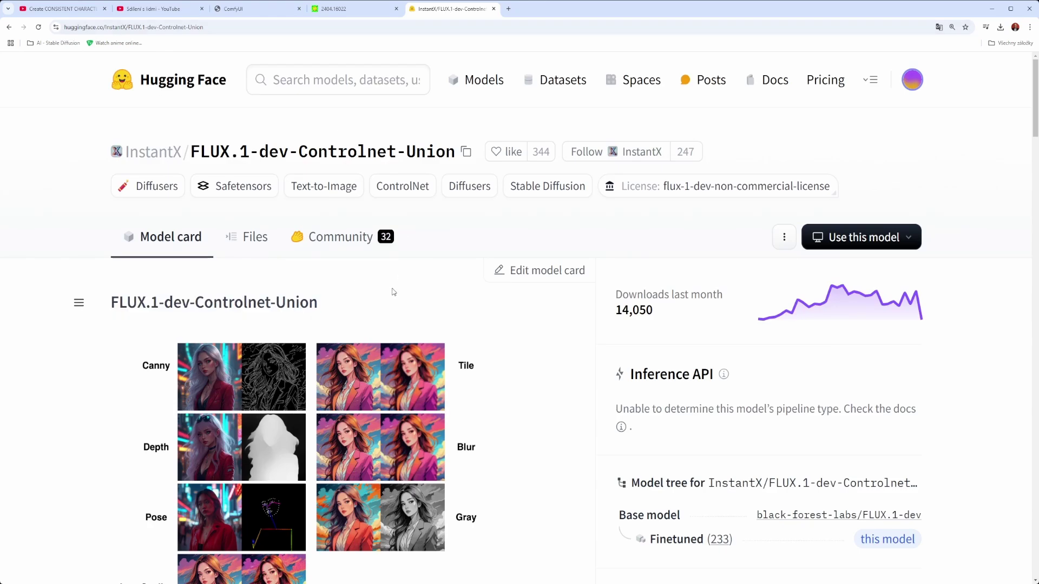
{"action": "scroll", "coordinate": [393, 292], "scroll_direction": "down", "scroll_amount": 2}
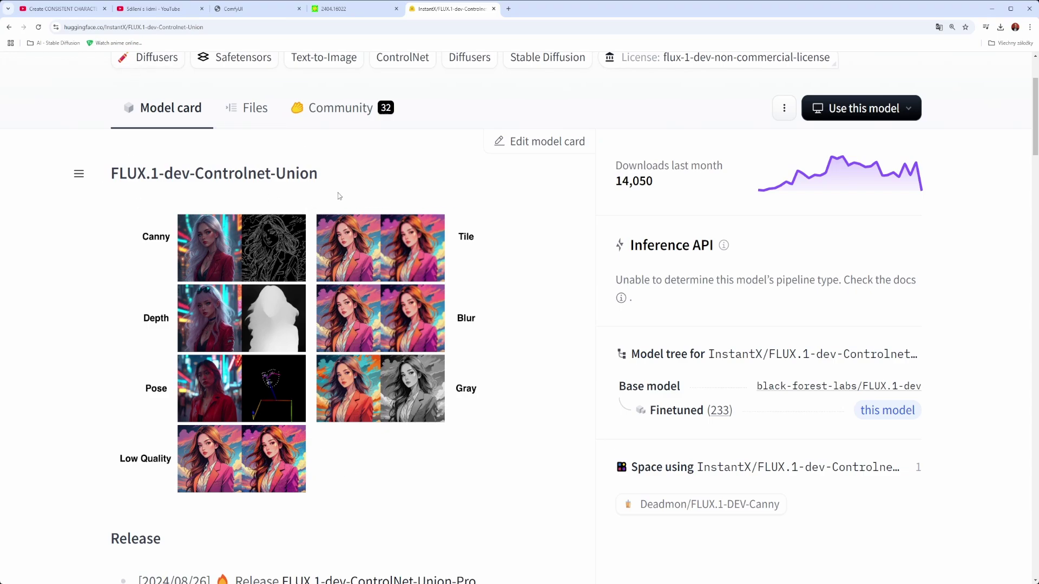
{"action": "scroll", "coordinate": [319, 168], "scroll_direction": "down", "scroll_amount": 2}
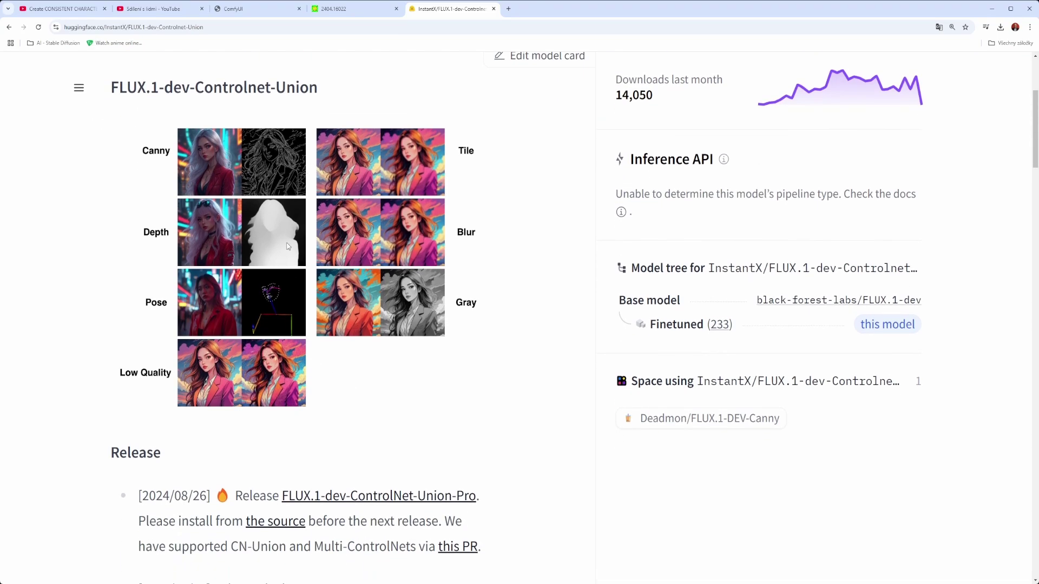
{"action": "scroll", "coordinate": [393, 450], "scroll_direction": "down", "scroll_amount": 9}
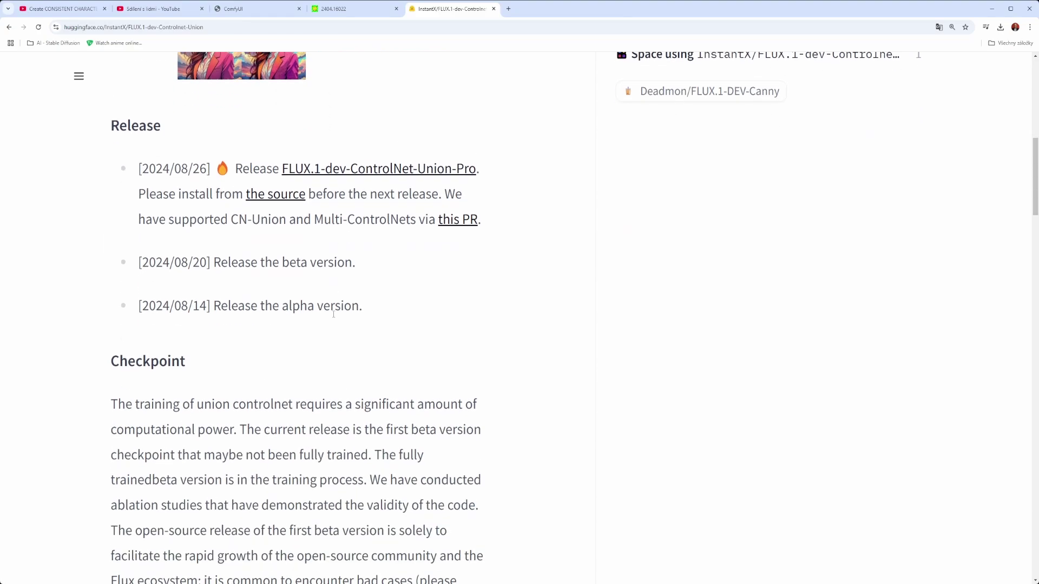
Examine the Control Mode table on the ControlNet Union model card, highlighting the canny, depth and gray entries
{"action": "scroll", "coordinate": [329, 309], "scroll_direction": "down", "scroll_amount": 6}
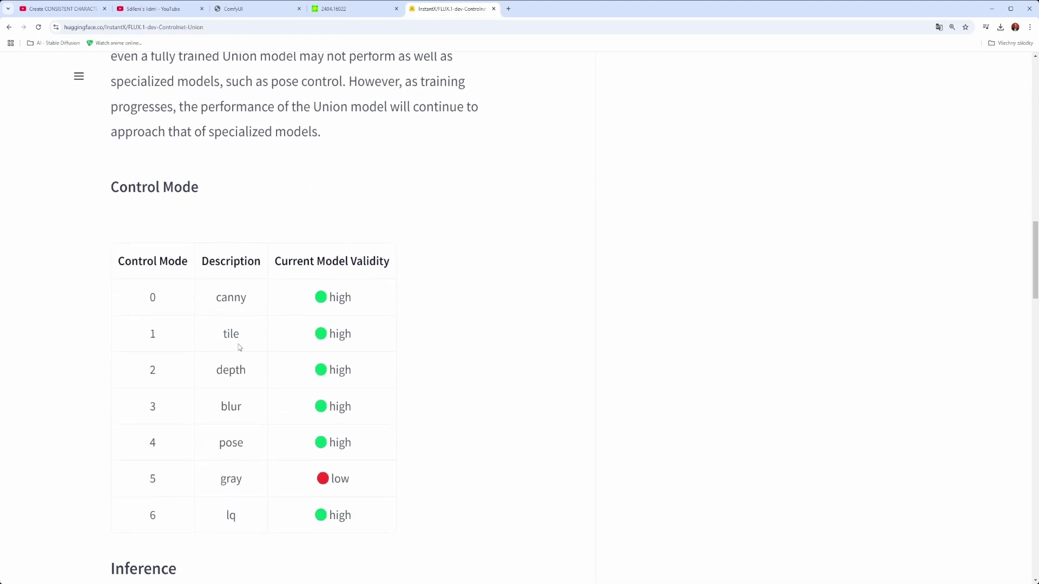
{"action": "left_click_drag", "start_coordinate": [215, 301], "coordinate": [251, 309]}
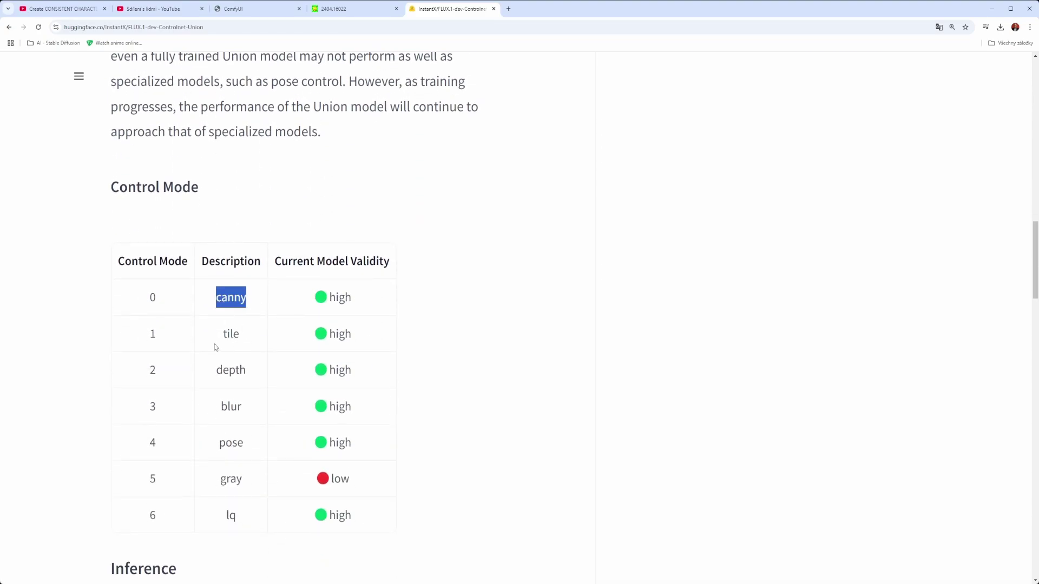
{"action": "left_click_drag", "start_coordinate": [215, 347], "coordinate": [250, 374]}
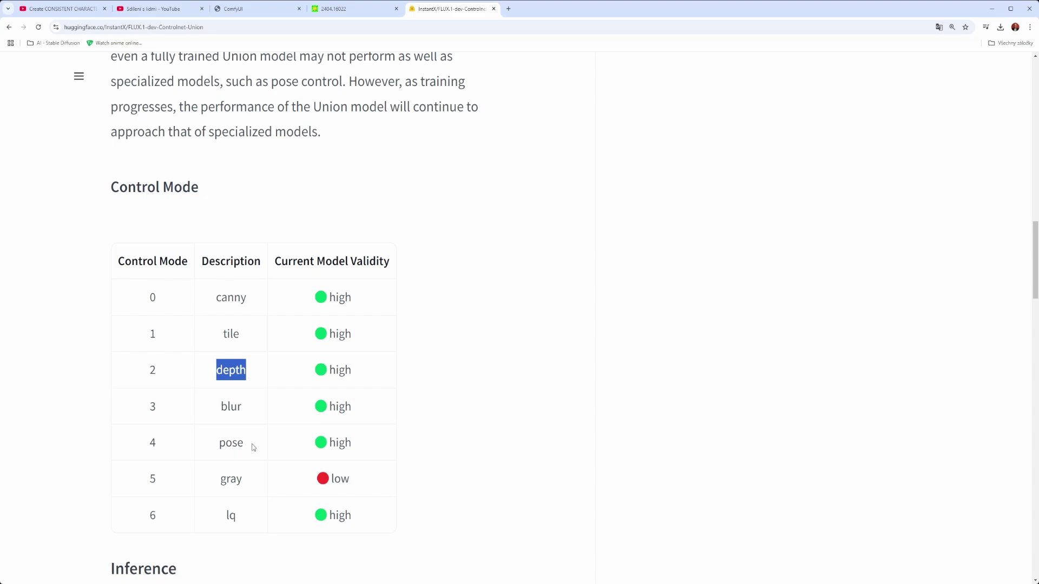
{"action": "left_click_drag", "start_coordinate": [238, 480], "coordinate": [218, 486]}
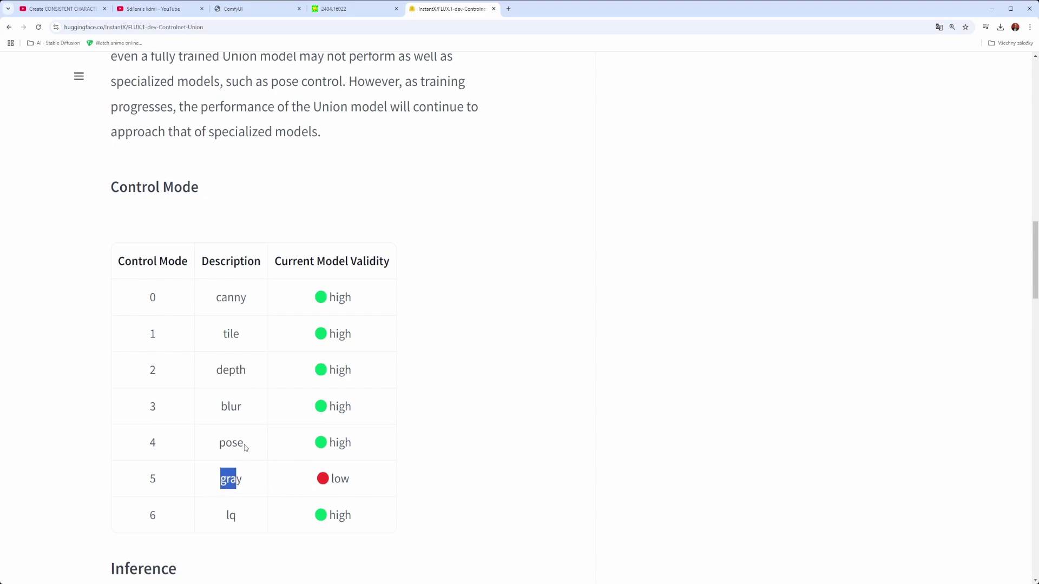
Switch back to the ComfyUI workflow and view the type options of the SetUnionControlNetType node without changing the selection
{"action": "left_click", "coordinate": [341, 9]}
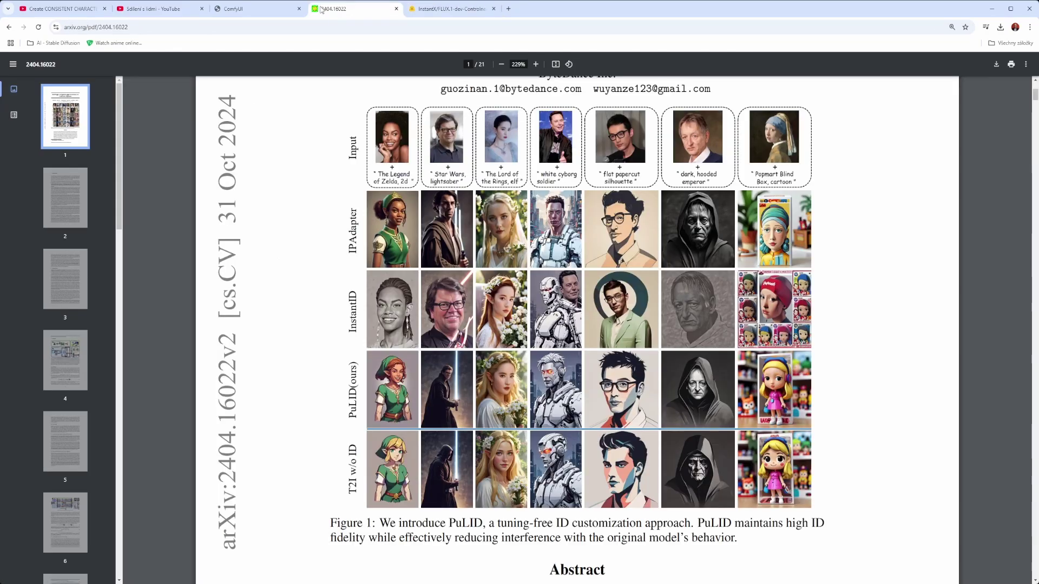
{"action": "left_click", "coordinate": [239, 14]}
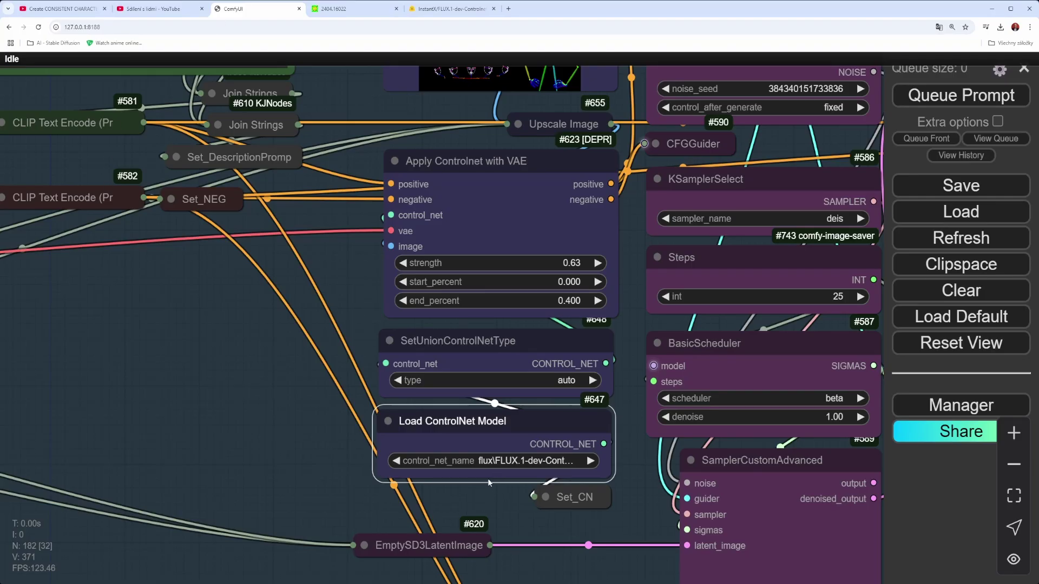
{"action": "left_click", "coordinate": [564, 381]}
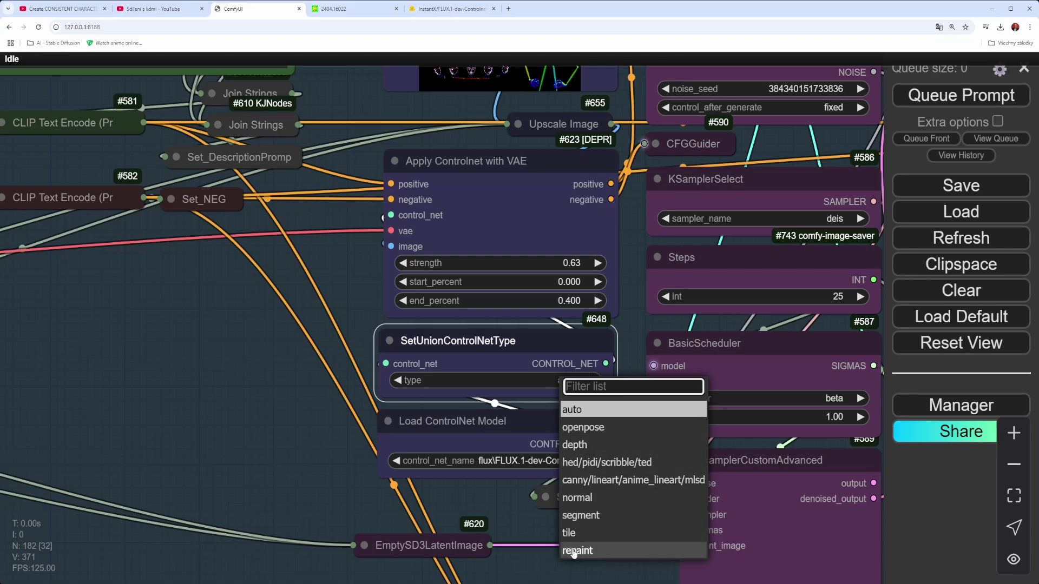
{"action": "left_click", "coordinate": [296, 376]}
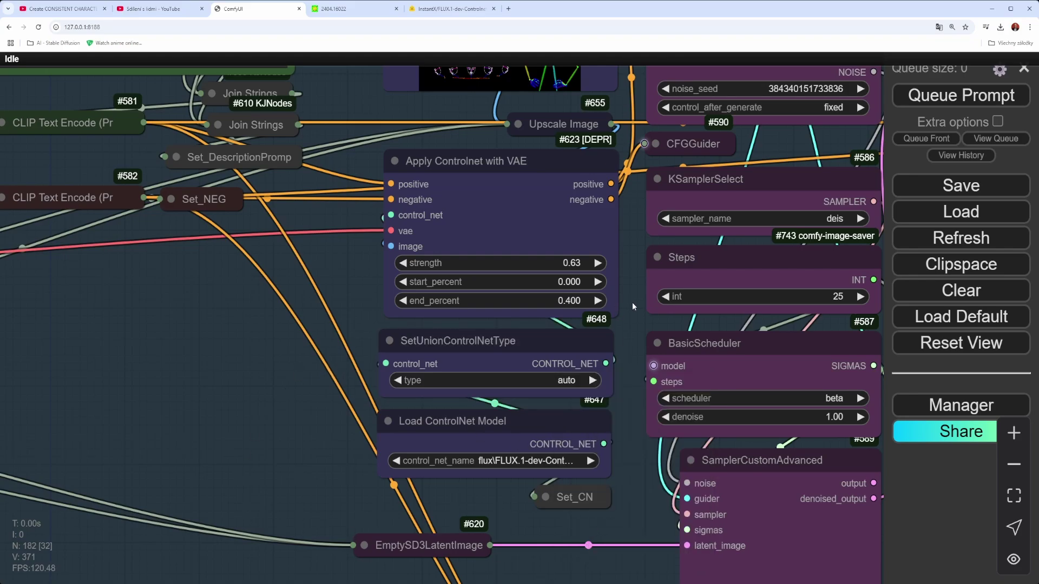
Examine the pose sheet, the Apply Controlnet with VAE and sampler nodes, and the generated character sheet in the Save Image node
{"action": "left_click_drag", "start_coordinate": [632, 306], "coordinate": [524, 349]}
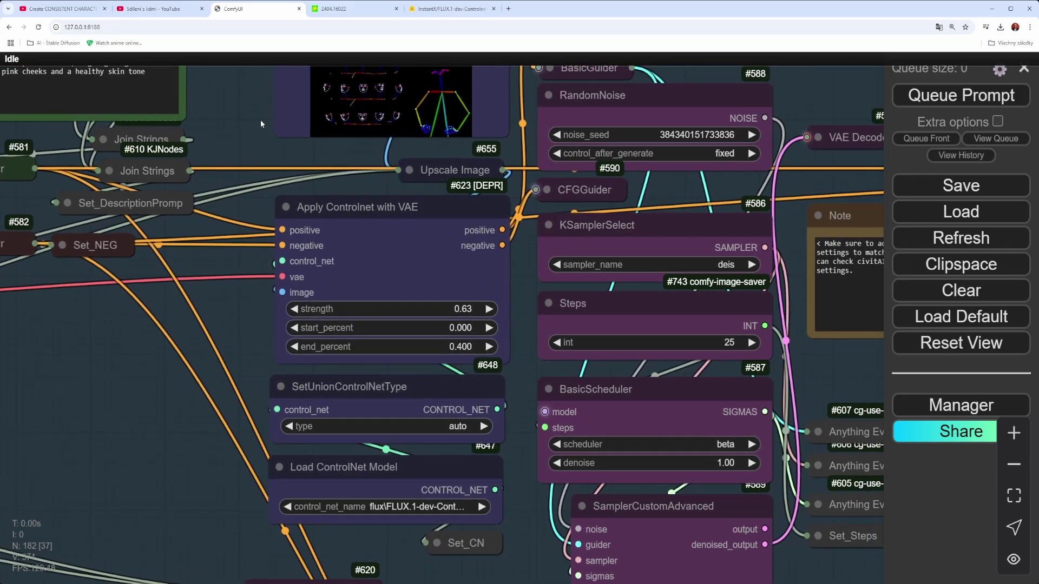
{"action": "left_click_drag", "start_coordinate": [260, 124], "coordinate": [208, 310]}
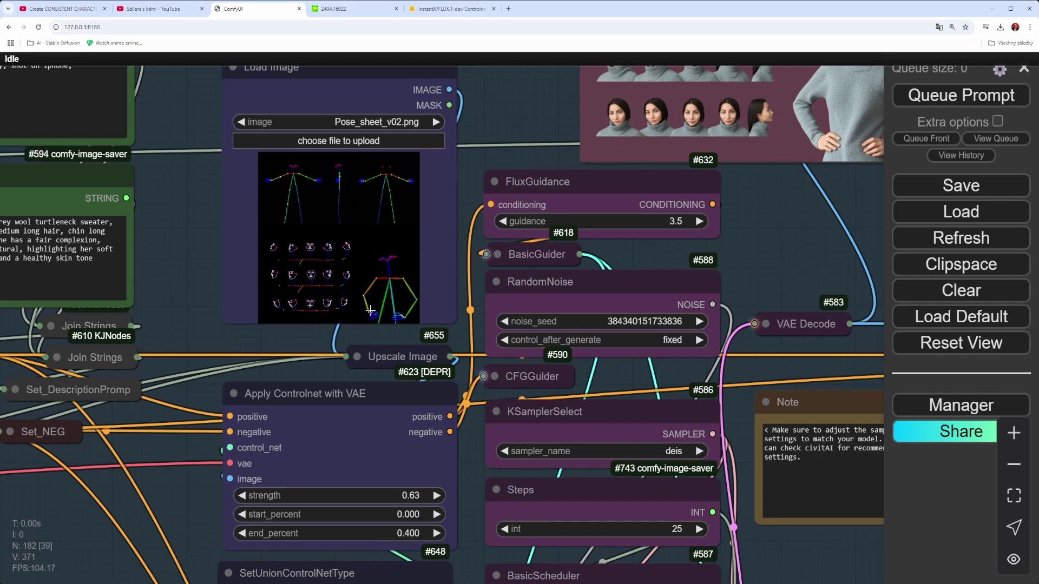
{"action": "left_click_drag", "start_coordinate": [774, 246], "coordinate": [727, 137]}
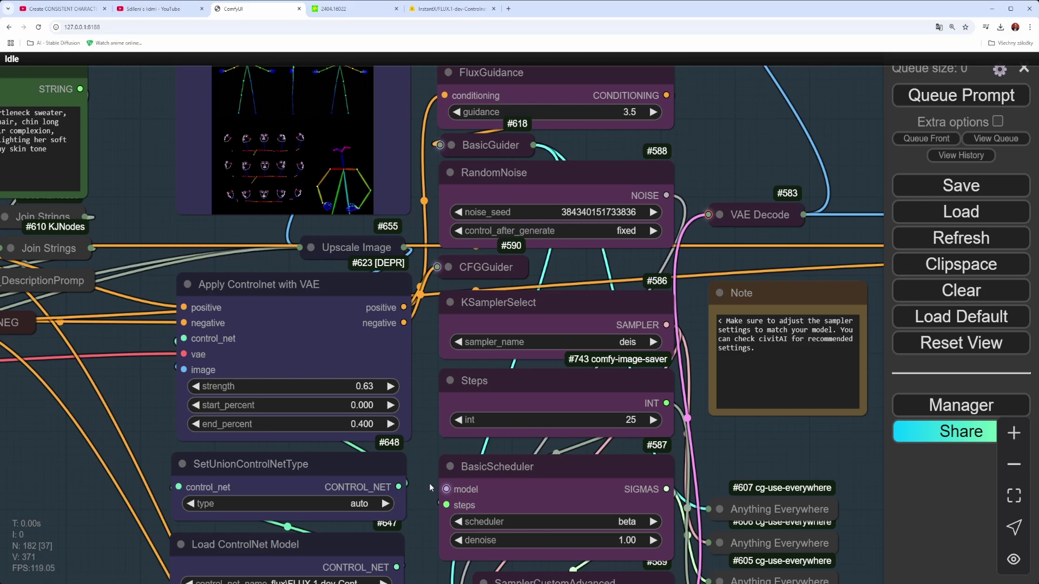
{"action": "left_click_drag", "start_coordinate": [430, 482], "coordinate": [334, 427]}
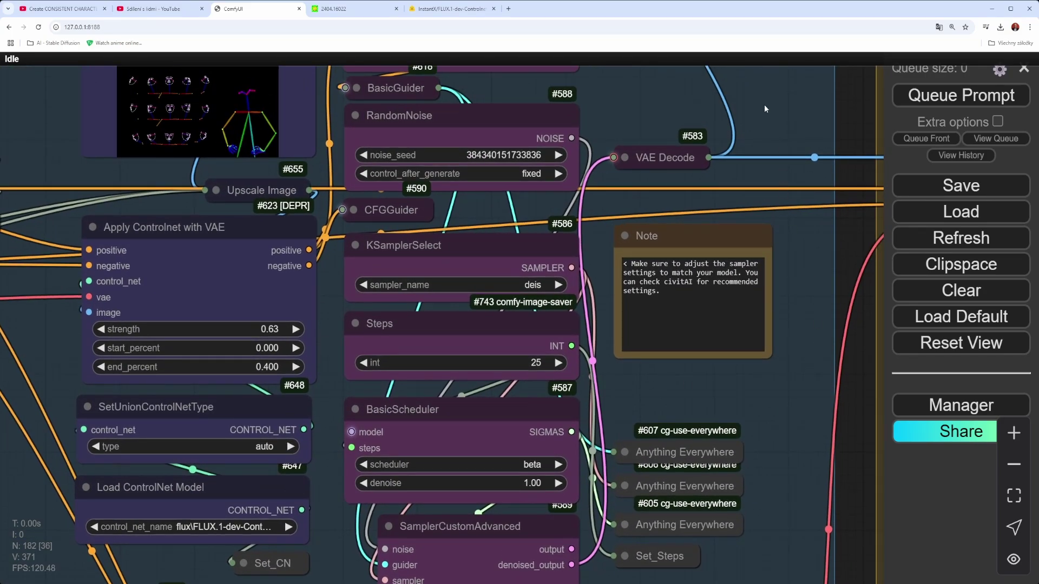
{"action": "left_click_drag", "start_coordinate": [763, 105], "coordinate": [666, 581]}
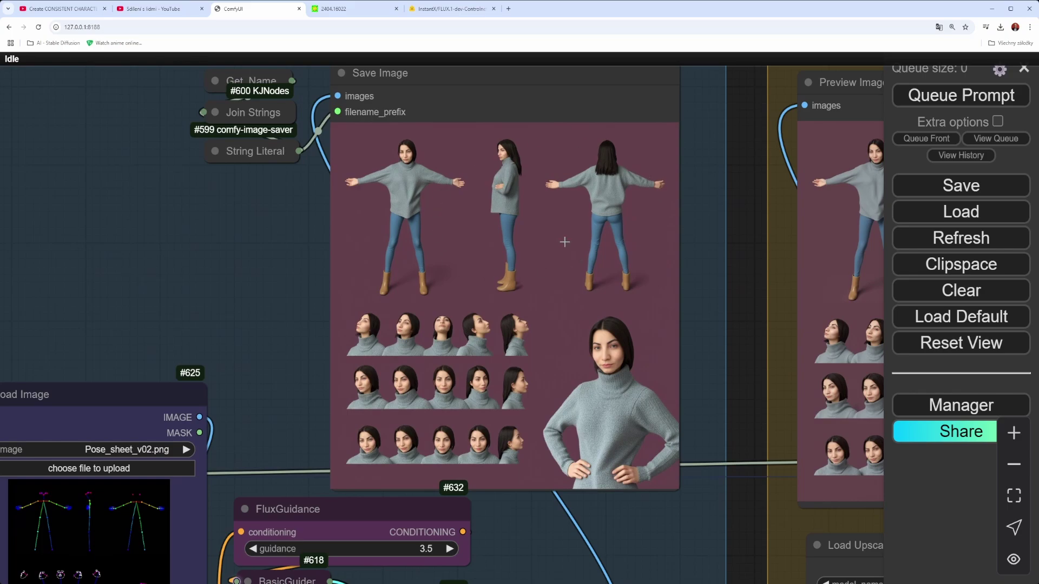
{"action": "scroll", "coordinate": [518, 238], "scroll_direction": "up", "scroll_amount": 3}
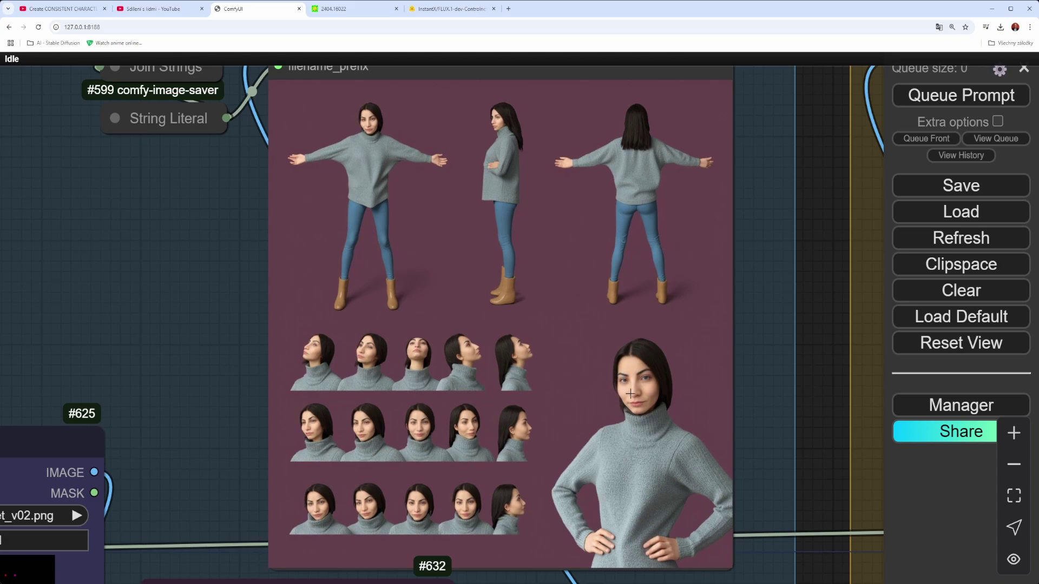
{"action": "scroll", "coordinate": [742, 391], "scroll_direction": "down", "scroll_amount": 3}
{"action": "scroll", "coordinate": [794, 394], "scroll_direction": "up", "scroll_amount": 2}
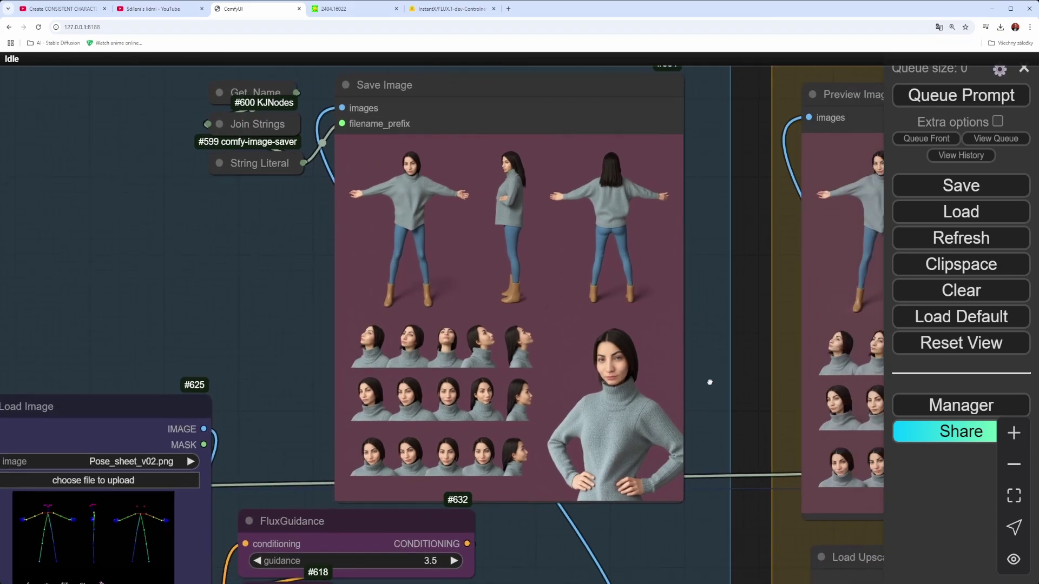
Examine the Load Upscale Model and Ultimate SD Upscale nodes in the 2 UPSCALE + FACE FIX group
{"action": "left_click_drag", "start_coordinate": [707, 378], "coordinate": [498, 306]}
{"action": "scroll", "coordinate": [497, 306], "scroll_direction": "down", "scroll_amount": 2}
{"action": "scroll", "coordinate": [495, 300], "scroll_direction": "up", "scroll_amount": 2}
{"action": "left_click_drag", "start_coordinate": [505, 437], "coordinate": [469, 312]}
{"action": "scroll", "coordinate": [469, 311], "scroll_direction": "down", "scroll_amount": 3}
{"action": "scroll", "coordinate": [517, 170], "scroll_direction": "up", "scroll_amount": 2}
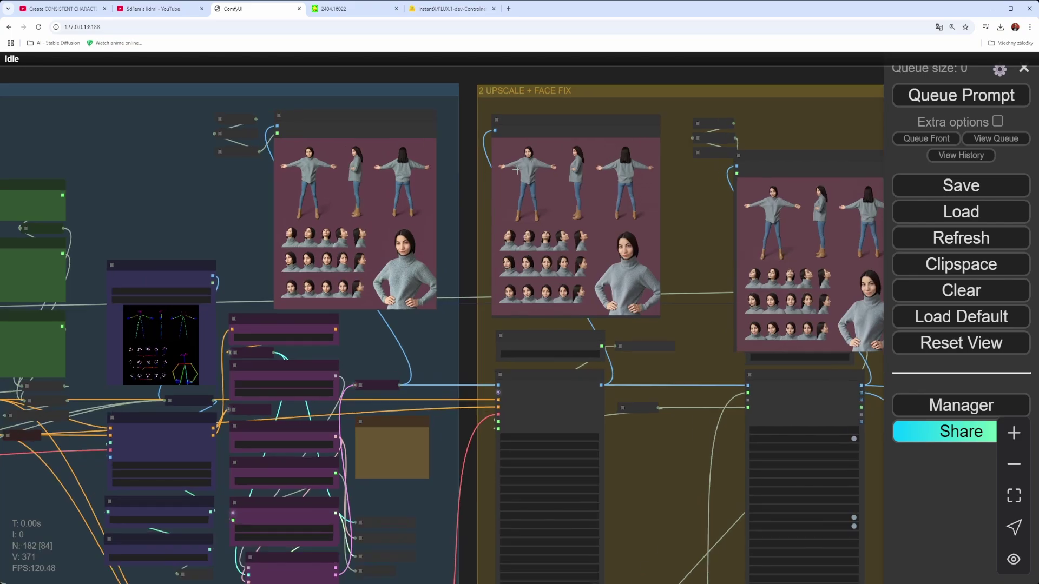
{"action": "scroll", "coordinate": [516, 169], "scroll_direction": "up", "scroll_amount": 4}
{"action": "left_click_drag", "start_coordinate": [432, 353], "coordinate": [378, 33]}
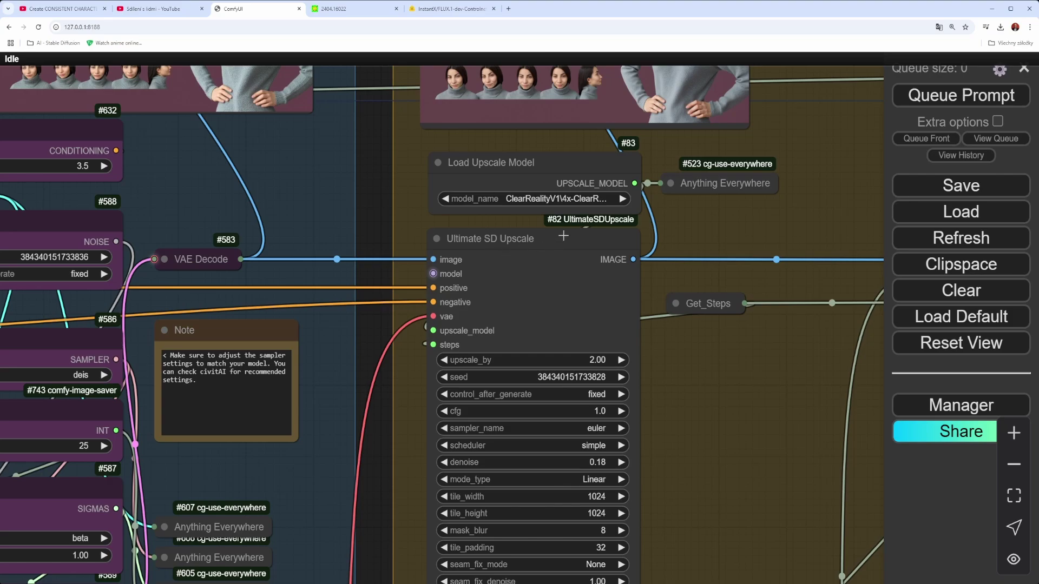
Inspect the upscaled character sheet up close in the Preview Image node of the 2 UPSCALE + FACE FIX group
{"action": "left_click_drag", "start_coordinate": [701, 463], "coordinate": [596, 581]}
{"action": "left_click_drag", "start_coordinate": [691, 125], "coordinate": [731, 385]}
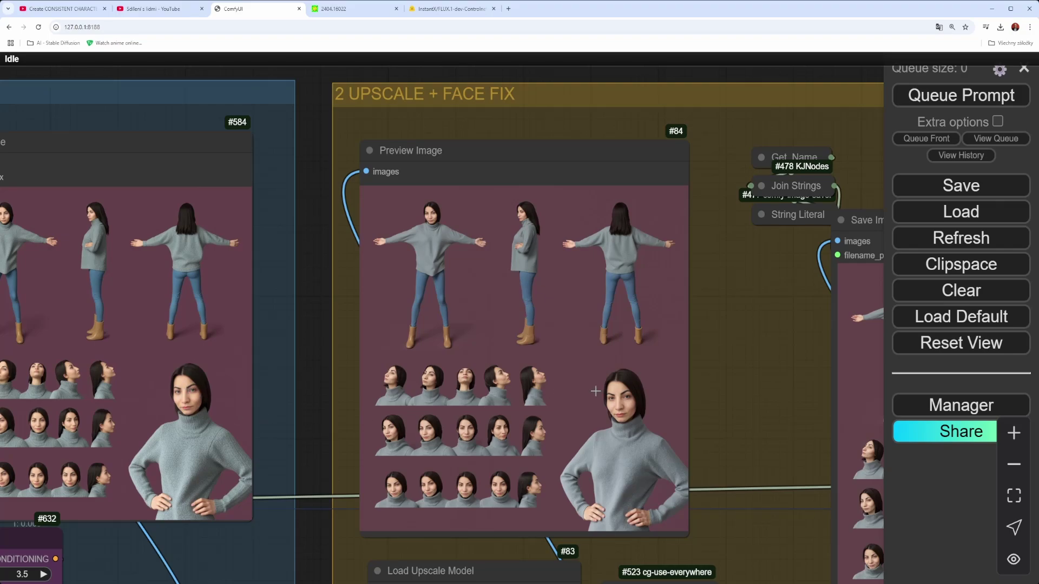
{"action": "scroll", "coordinate": [595, 395], "scroll_direction": "up", "scroll_amount": 8}
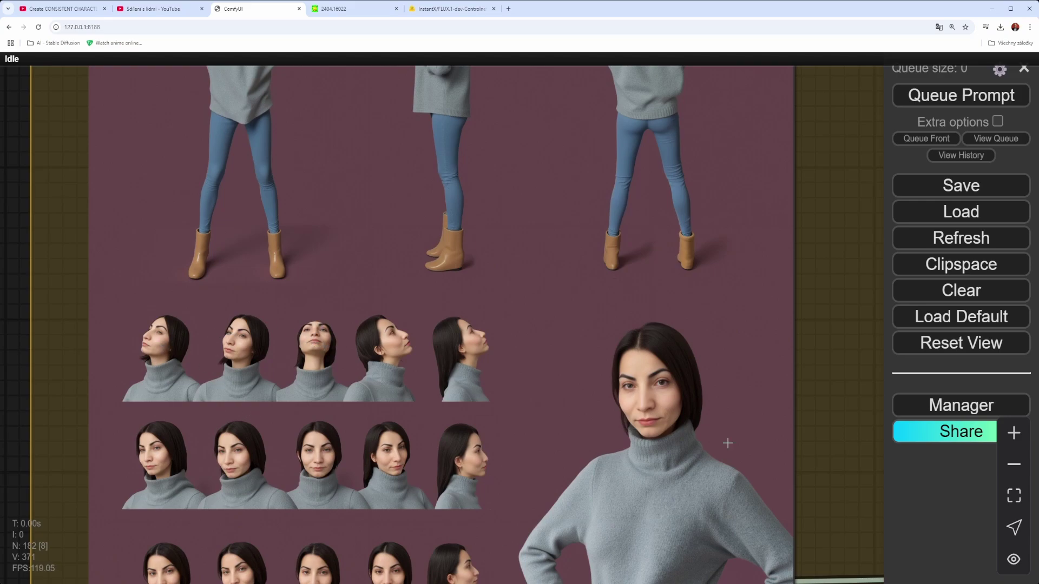
{"action": "scroll", "coordinate": [727, 443], "scroll_direction": "down", "scroll_amount": 6}
Examine the FaceDetailer (pipe) node's settings and the face-fixed character sheet in the Save Image node above it
{"action": "left_click_drag", "start_coordinate": [800, 395], "coordinate": [570, 78]}
{"action": "left_click_drag", "start_coordinate": [625, 521], "coordinate": [363, 363]}
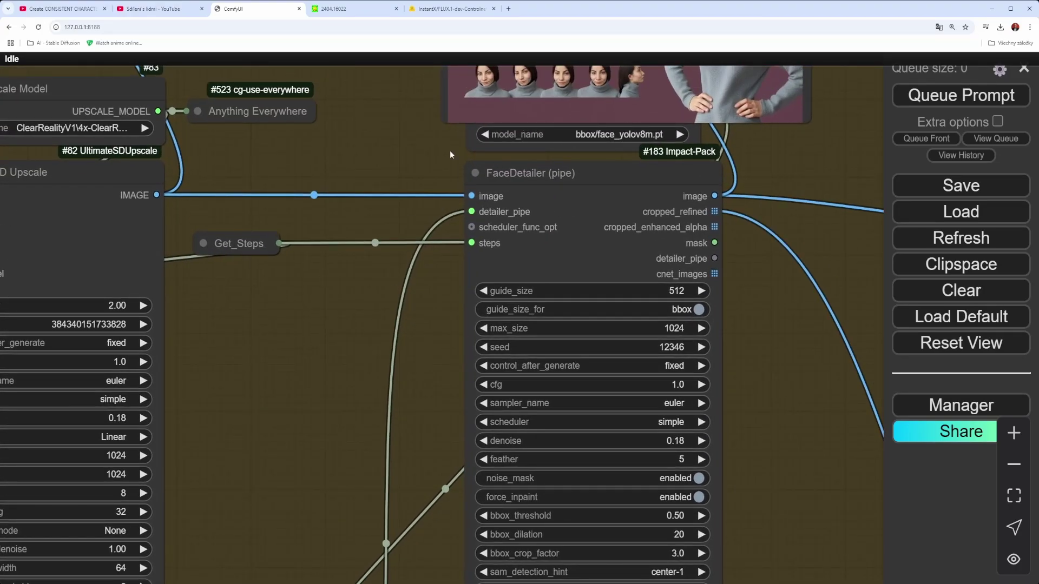
{"action": "left_click_drag", "start_coordinate": [411, 124], "coordinate": [409, 170]}
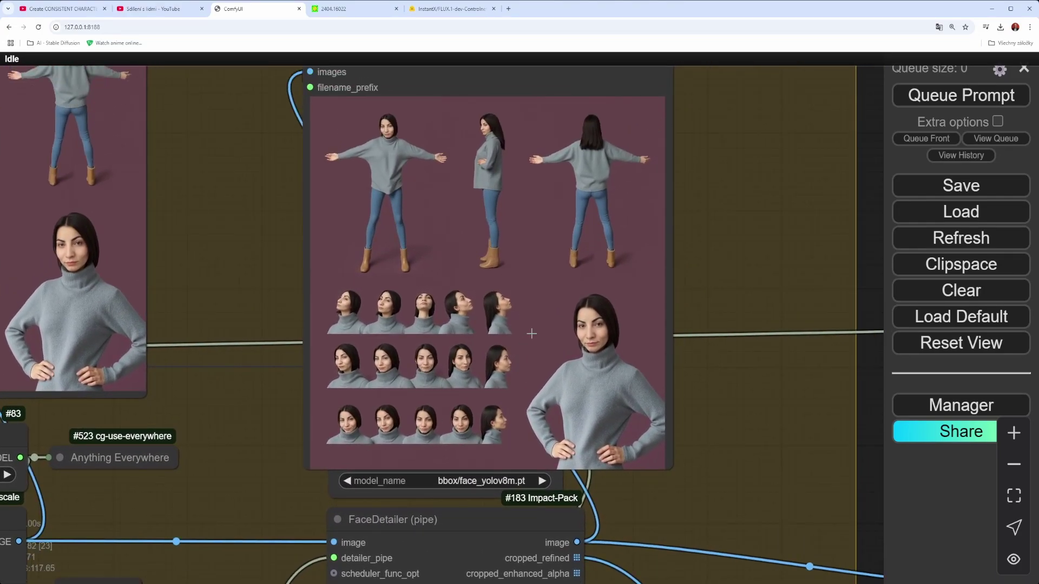
{"action": "scroll", "coordinate": [532, 333], "scroll_direction": "up", "scroll_amount": 6}
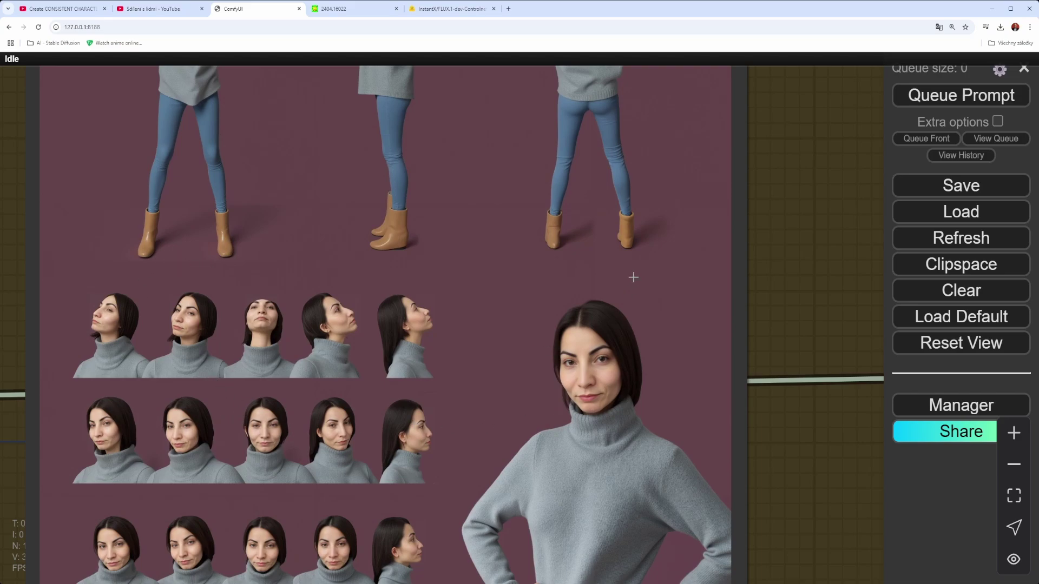
{"action": "left_click_drag", "start_coordinate": [759, 497], "coordinate": [812, 49]}
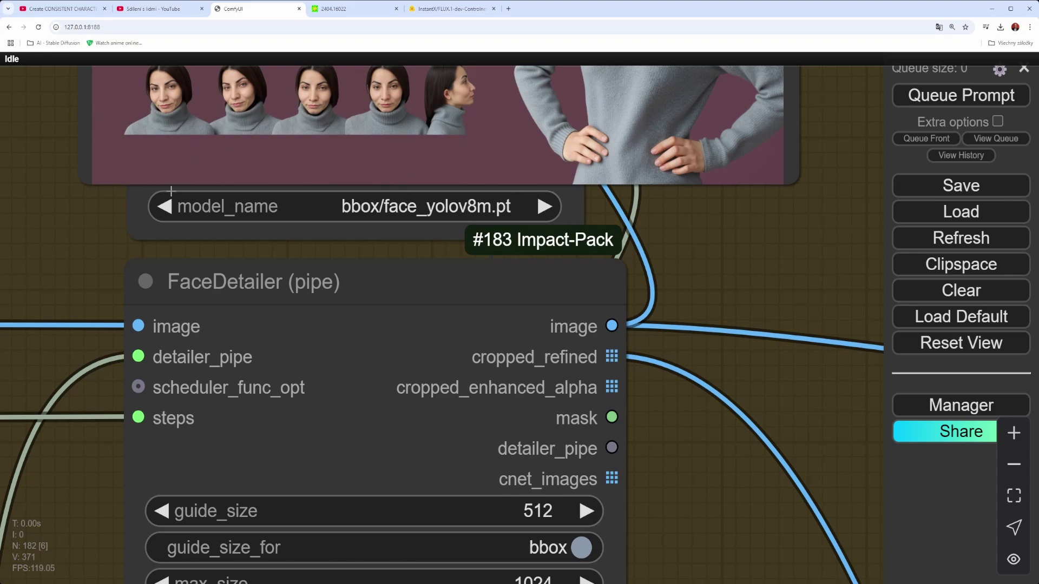
{"action": "scroll", "coordinate": [124, 513], "scroll_direction": "down", "scroll_amount": 3}
{"action": "left_click_drag", "start_coordinate": [116, 527], "coordinate": [285, 237]}
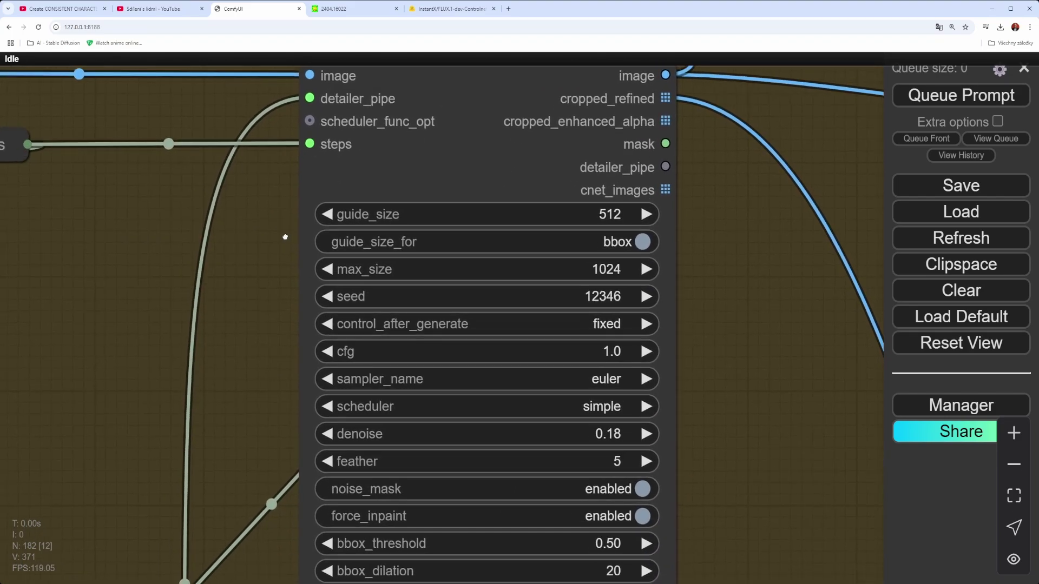
{"action": "left_click_drag", "start_coordinate": [222, 456], "coordinate": [221, 214]}
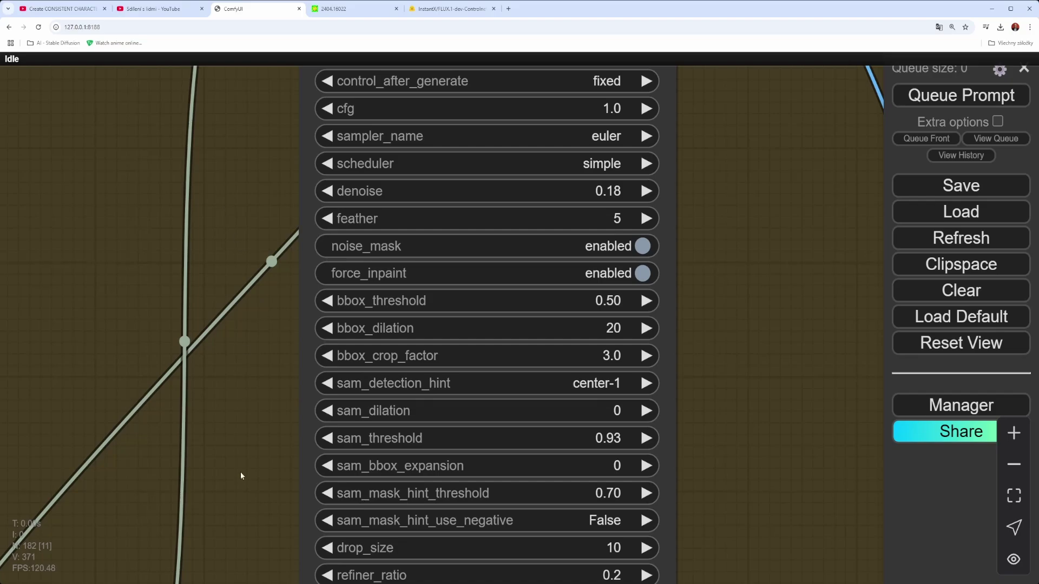
Inspect the faces of the full-body figures up close in the saved face-fixed character sheet
{"action": "scroll", "coordinate": [239, 469], "scroll_direction": "down", "scroll_amount": 8}
{"action": "left_click_drag", "start_coordinate": [529, 515], "coordinate": [514, 352]}
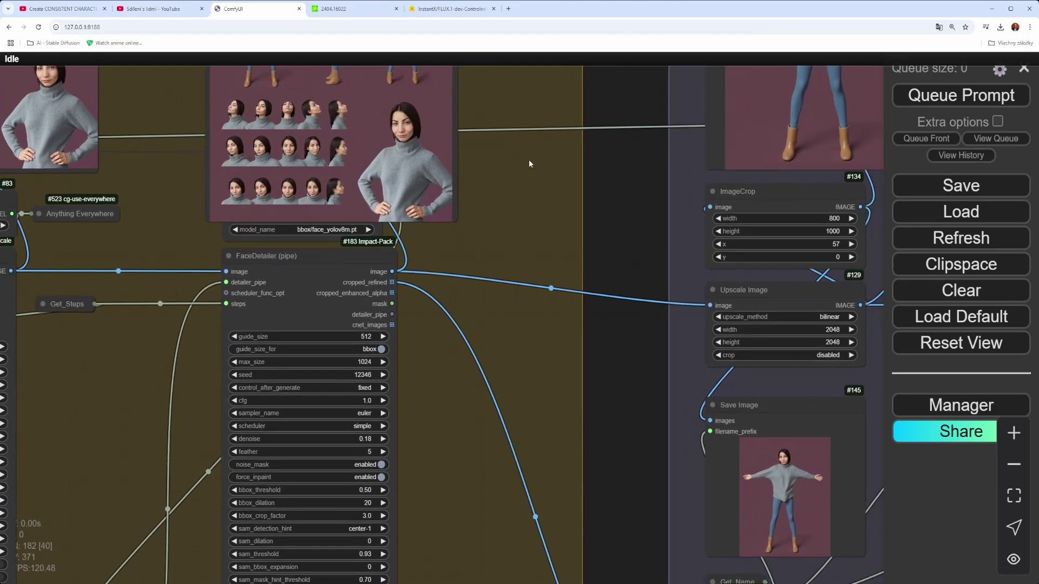
{"action": "left_click_drag", "start_coordinate": [529, 162], "coordinate": [566, 409]}
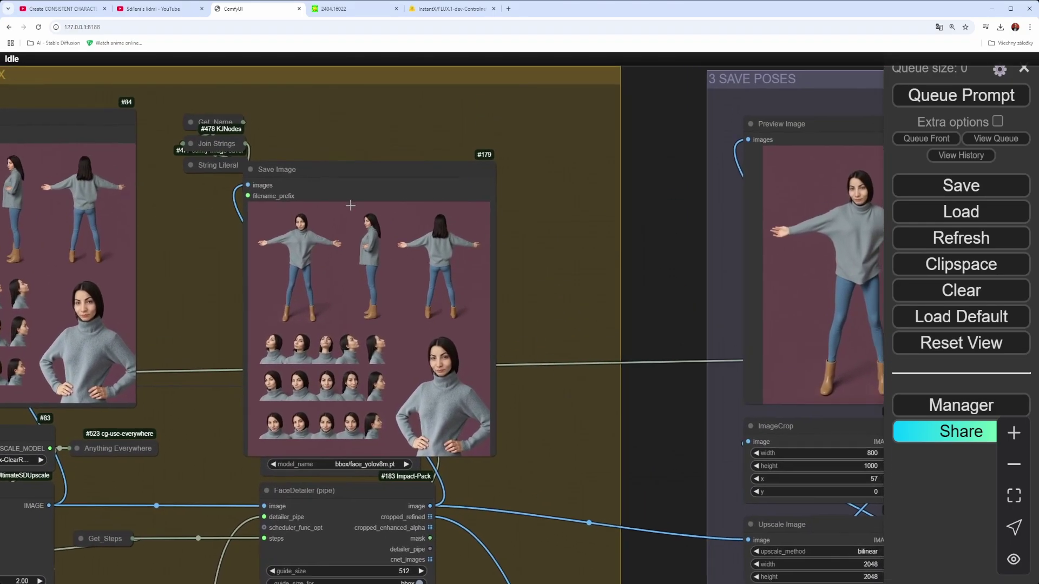
{"action": "scroll", "coordinate": [319, 232], "scroll_direction": "up", "scroll_amount": 10}
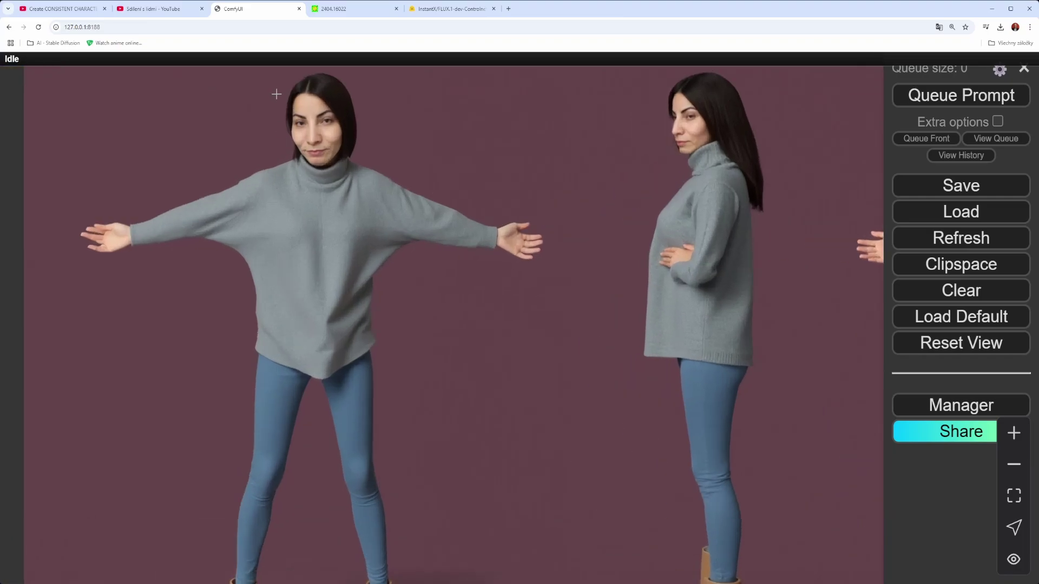
{"action": "scroll", "coordinate": [643, 132], "scroll_direction": "down", "scroll_amount": 10}
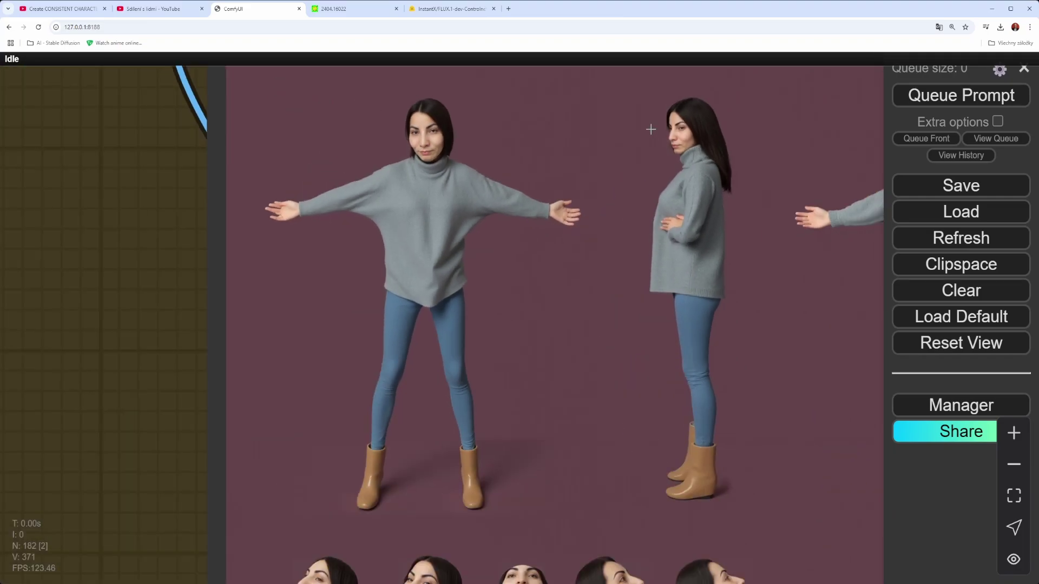
{"action": "scroll", "coordinate": [628, 131], "scroll_direction": "down", "scroll_amount": 2}
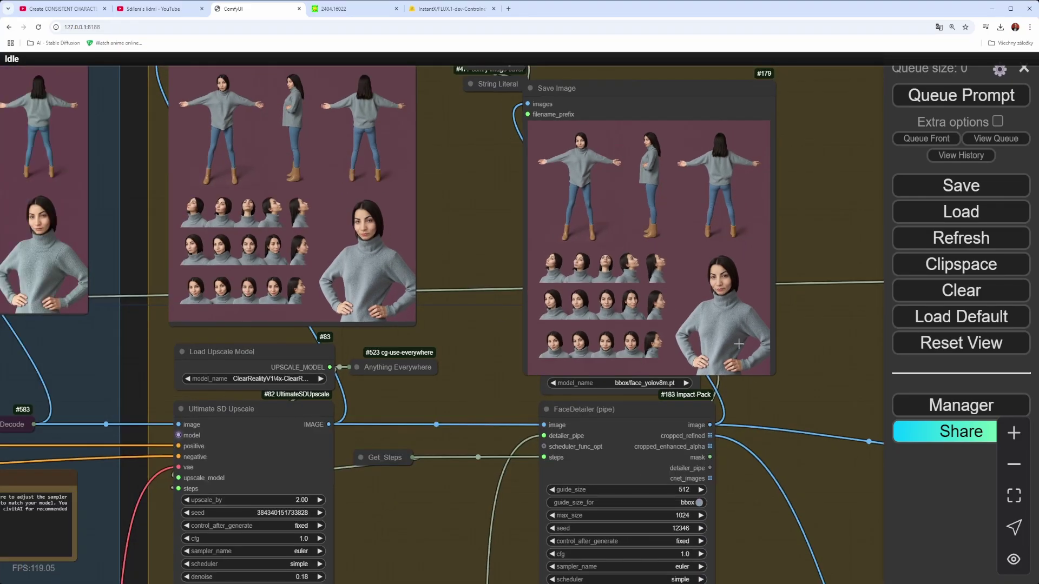
Examine the ImageCrop, Upscale Image and Save Image nodes that cut out individual poses in the 3 SAVE POSES group
{"action": "left_click_drag", "start_coordinate": [809, 357], "coordinate": [442, 303]}
{"action": "scroll", "coordinate": [564, 144], "scroll_direction": "down", "scroll_amount": 4}
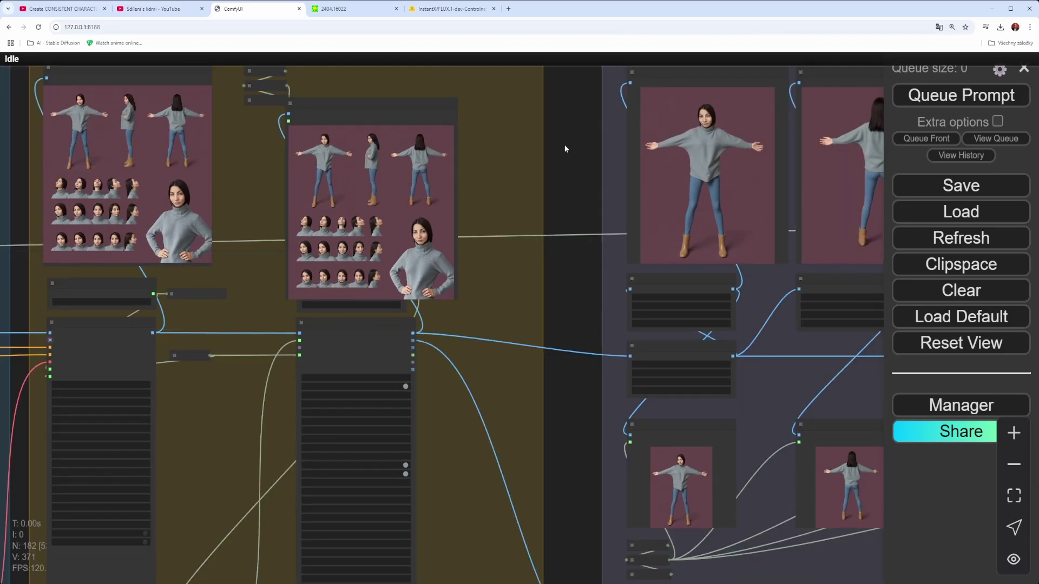
{"action": "left_click_drag", "start_coordinate": [553, 278], "coordinate": [459, 195]}
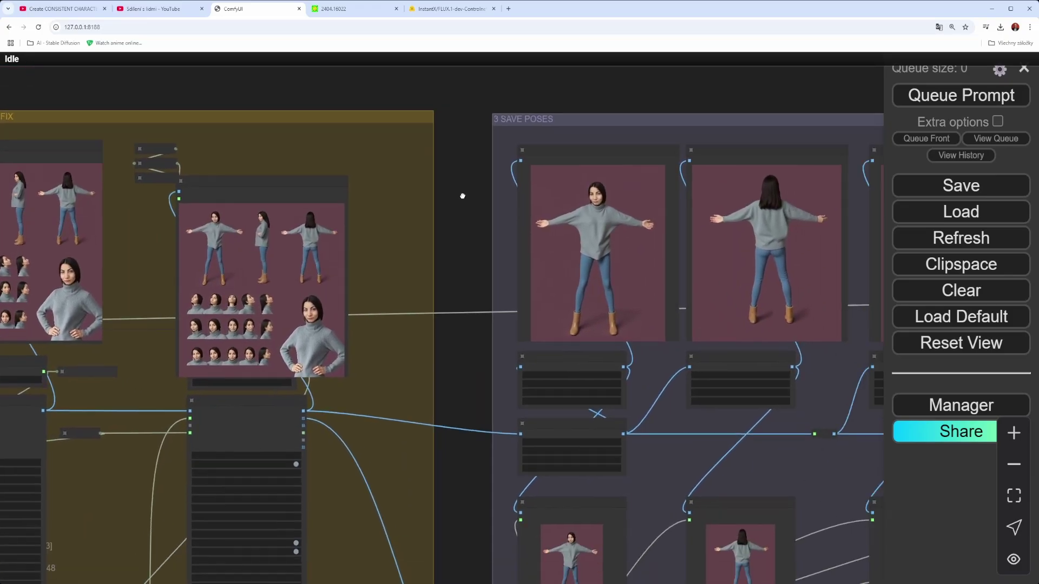
{"action": "scroll", "coordinate": [473, 242], "scroll_direction": "up", "scroll_amount": 8}
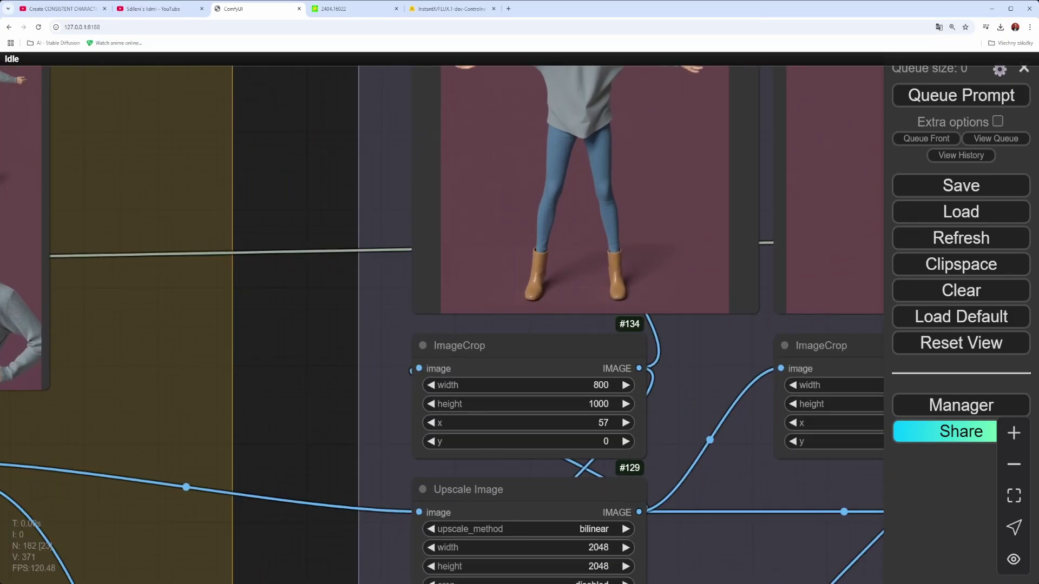
{"action": "left_click_drag", "start_coordinate": [716, 365], "coordinate": [976, 327]}
{"action": "left_click_drag", "start_coordinate": [431, 271], "coordinate": [60, 302]}
{"action": "left_click_drag", "start_coordinate": [598, 364], "coordinate": [262, 204]}
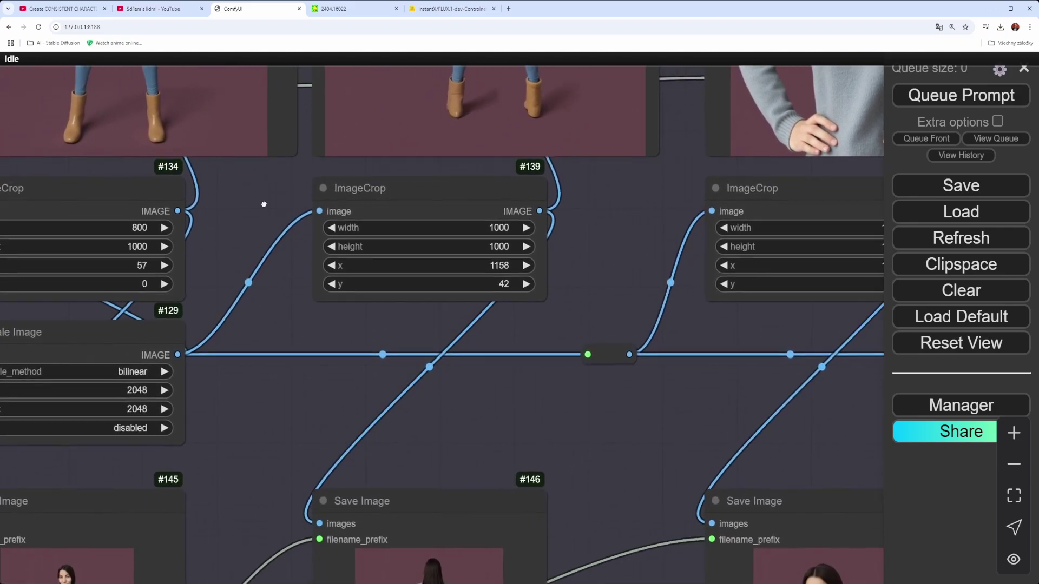
{"action": "left_click_drag", "start_coordinate": [255, 498], "coordinate": [98, 265]}
{"action": "left_click_drag", "start_coordinate": [682, 220], "coordinate": [284, 271]}
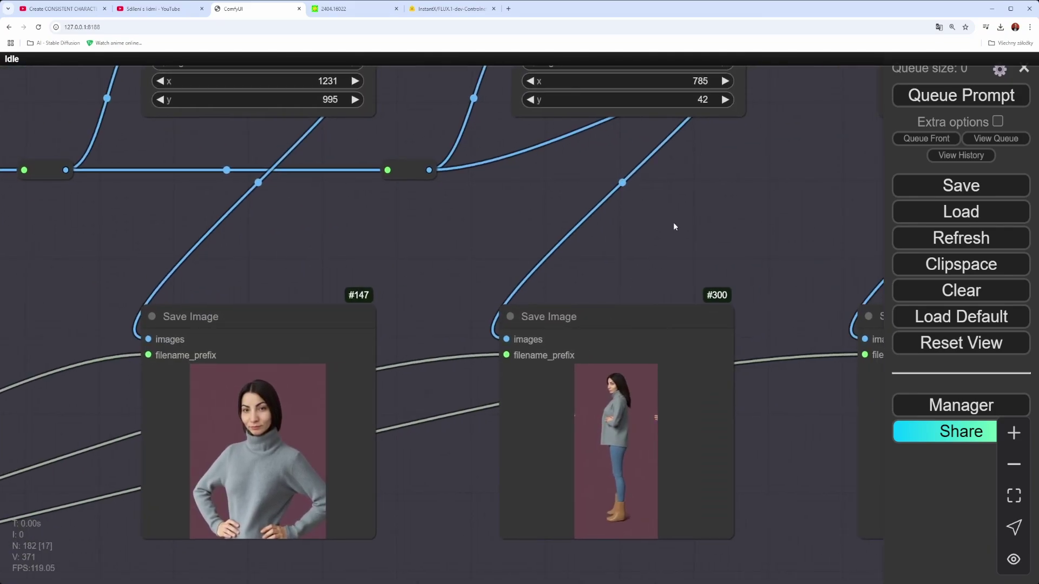
Examine the first Expression Editor (PHM) node and its winking portrait in the 4 EMOTIONS group
{"action": "left_click_drag", "start_coordinate": [751, 213], "coordinate": [374, 289]}
{"action": "scroll", "coordinate": [414, 260], "scroll_direction": "down", "scroll_amount": 4}
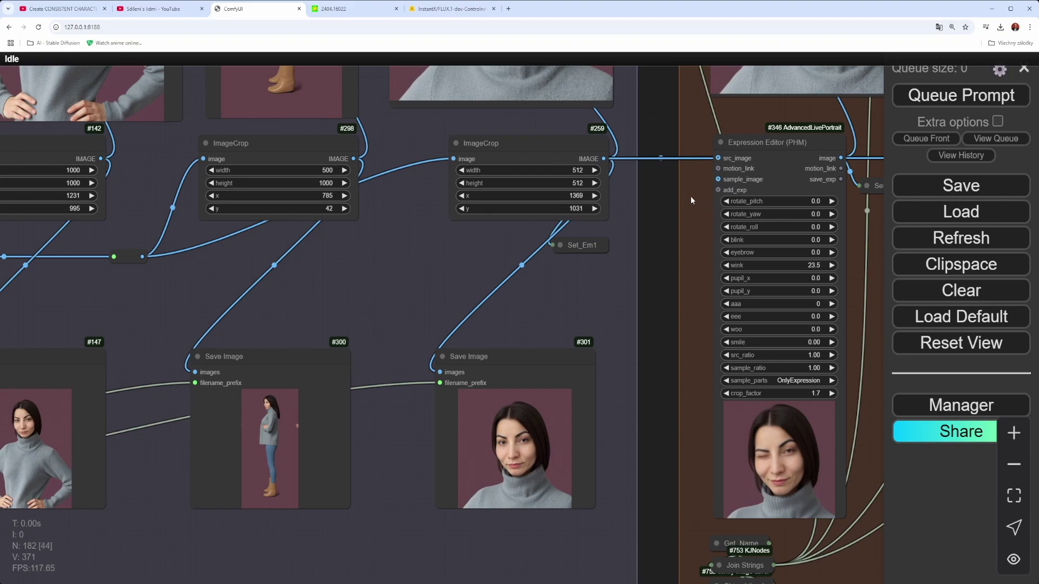
{"action": "left_click_drag", "start_coordinate": [660, 191], "coordinate": [424, 582]}
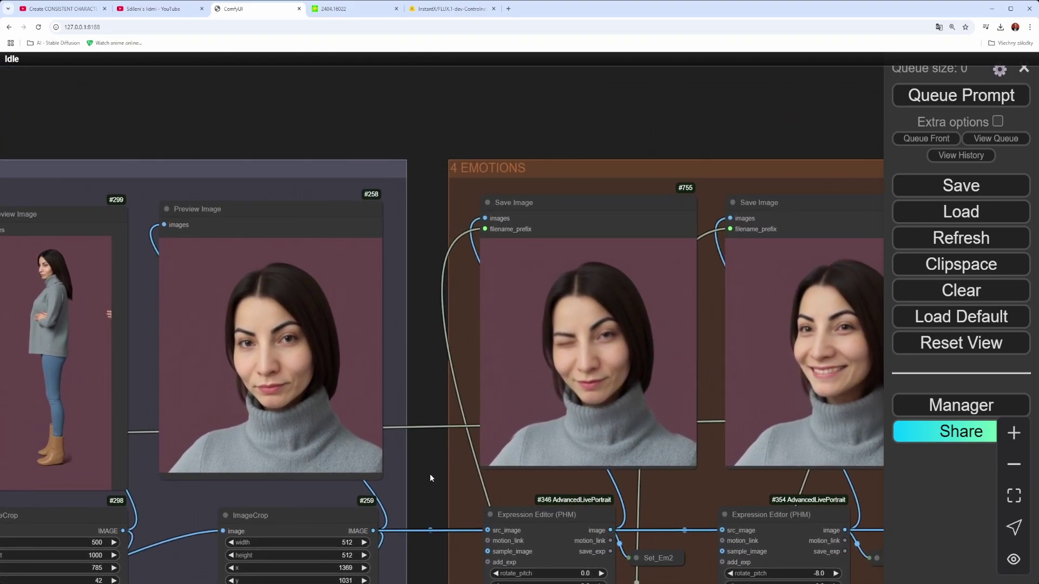
{"action": "left_click_drag", "start_coordinate": [431, 478], "coordinate": [430, 118]}
{"action": "scroll", "coordinate": [565, 164], "scroll_direction": "up", "scroll_amount": 3}
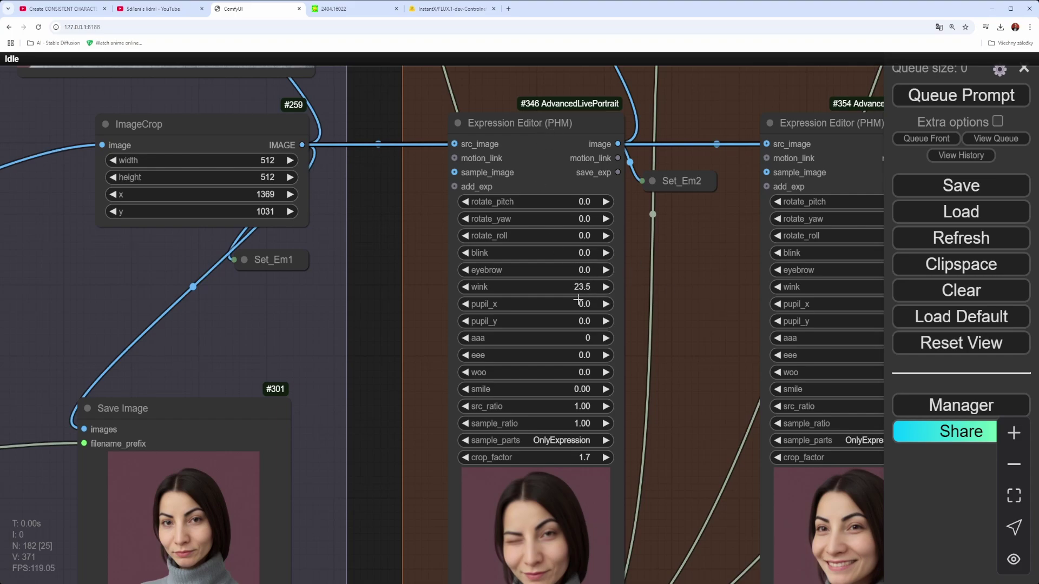
{"action": "left_click_drag", "start_coordinate": [674, 337], "coordinate": [672, 195]}
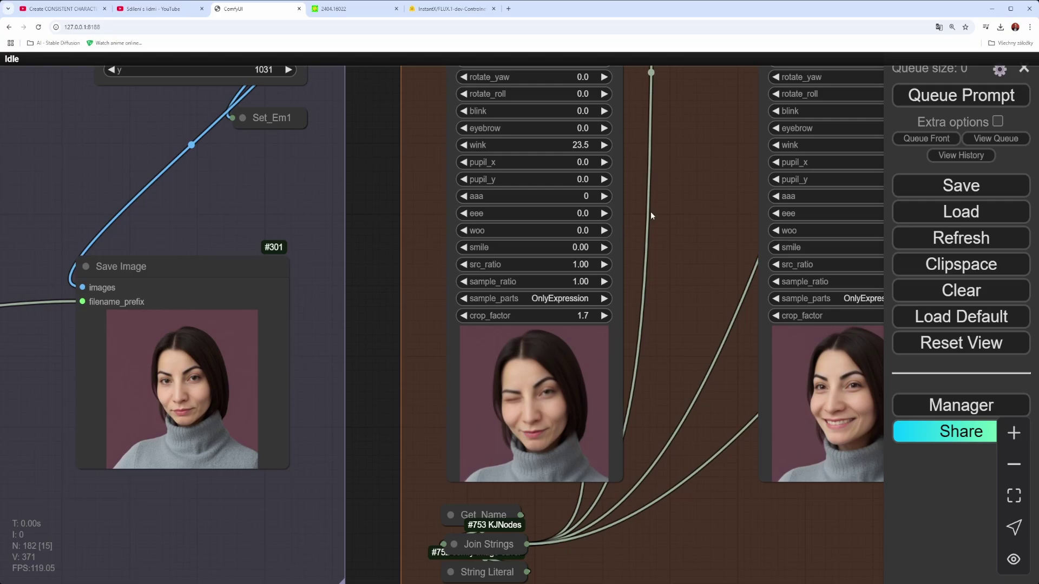
{"action": "left_click_drag", "start_coordinate": [705, 108], "coordinate": [614, 496]}
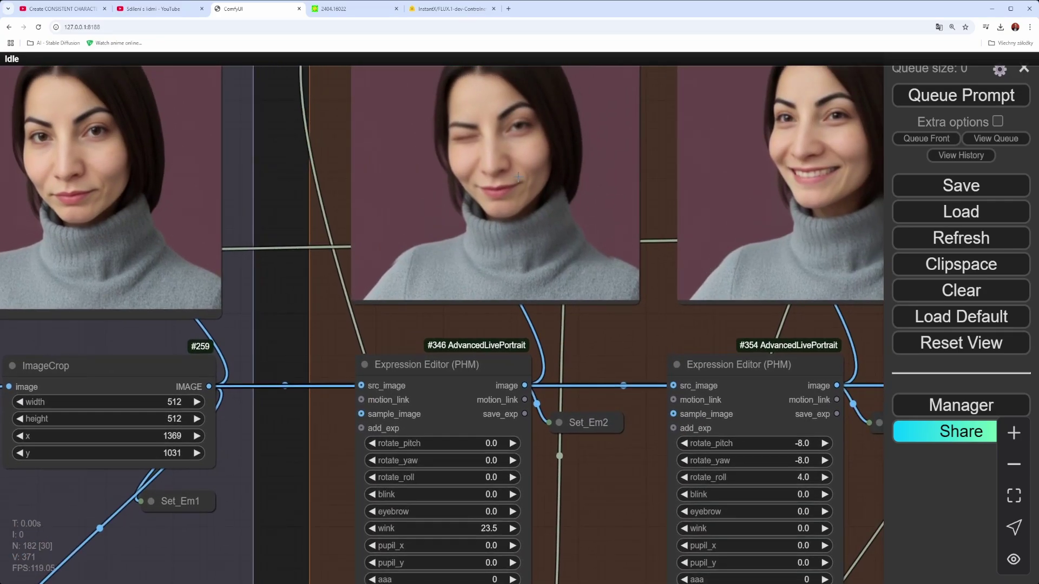
Compare the second Expression Editor (PHM) node's settings with the smiling portrait in the Save Image node above it
{"action": "left_click_drag", "start_coordinate": [636, 339], "coordinate": [355, 92]}
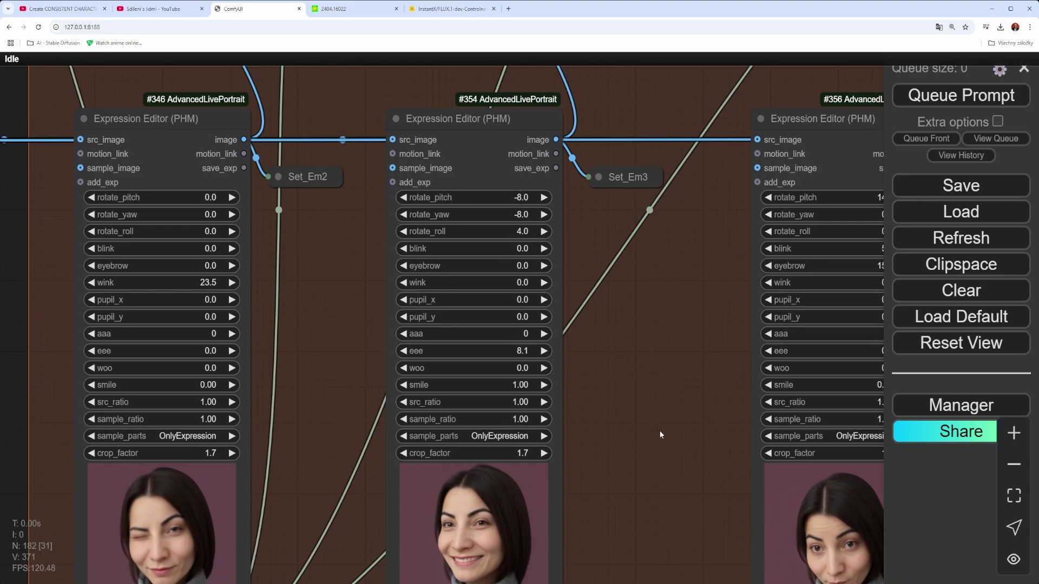
{"action": "left_click_drag", "start_coordinate": [660, 431], "coordinate": [647, 362]}
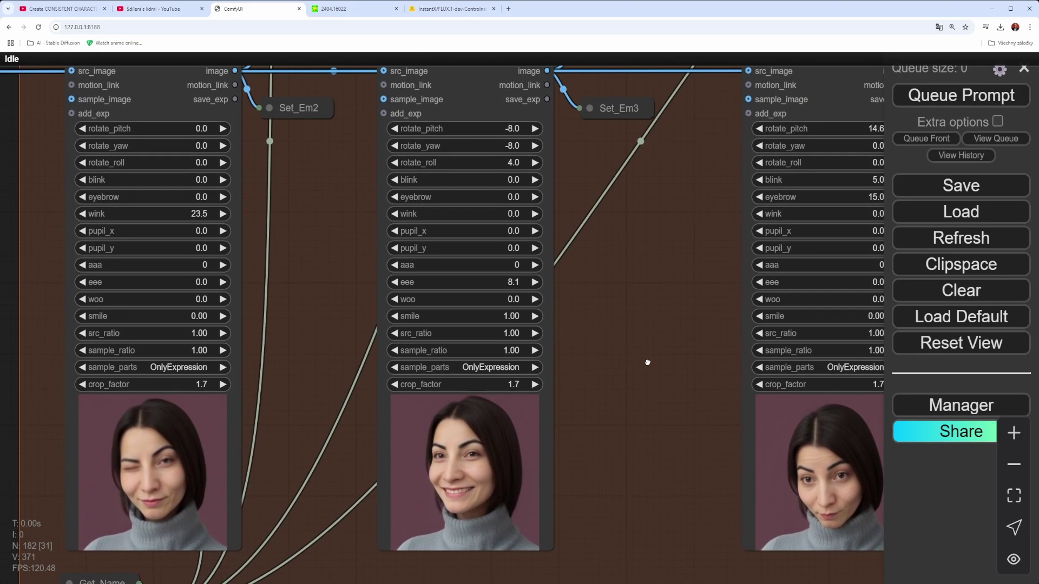
{"action": "left_click_drag", "start_coordinate": [586, 153], "coordinate": [591, 314]}
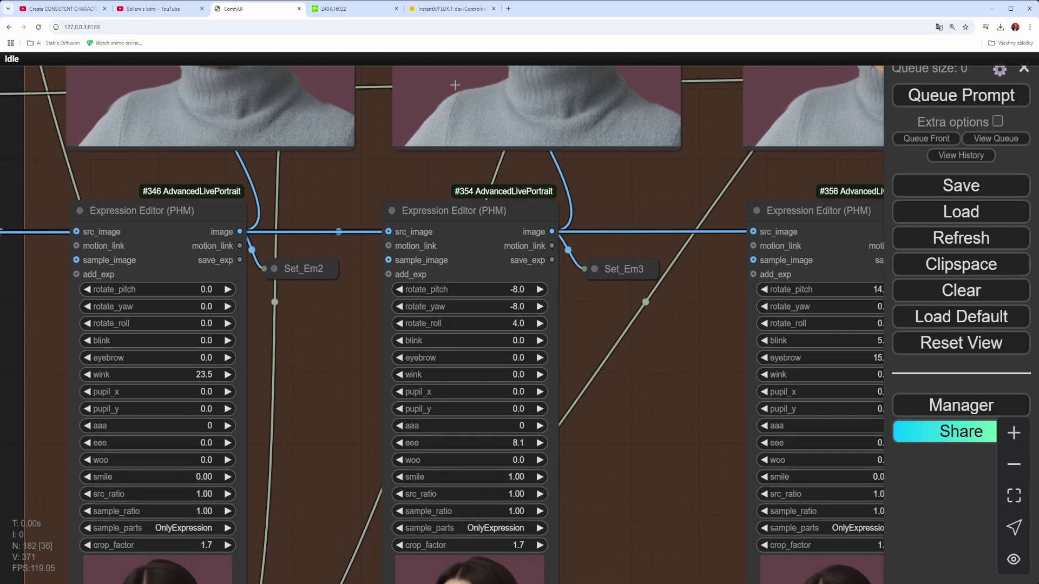
{"action": "left_click_drag", "start_coordinate": [650, 177], "coordinate": [613, 412]}
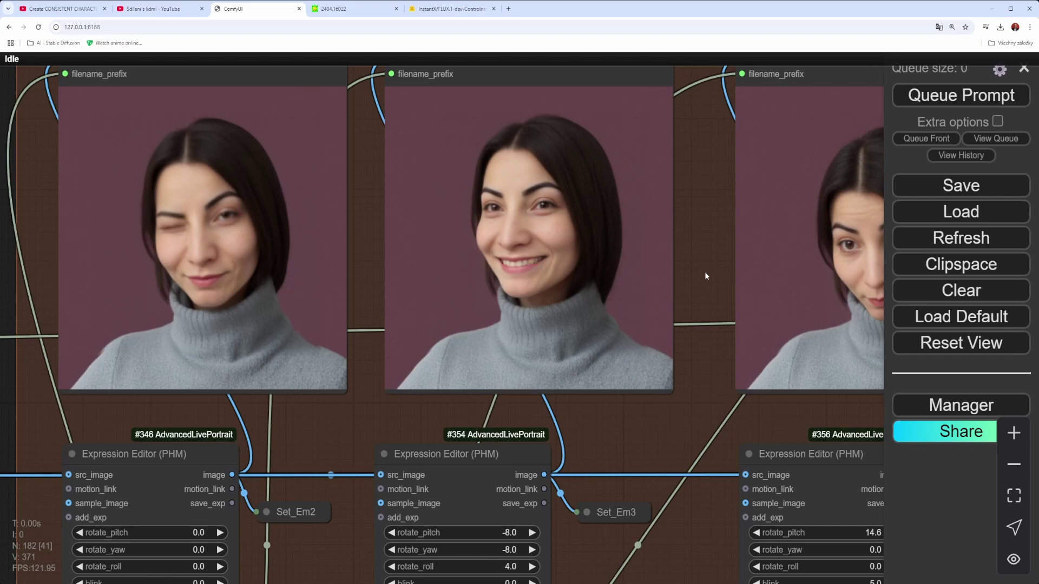
Examine the last two Expression Editor (PHM) nodes of the 4 EMOTIONS group together with their saved portraits
{"action": "left_click_drag", "start_coordinate": [706, 276], "coordinate": [420, 168]}
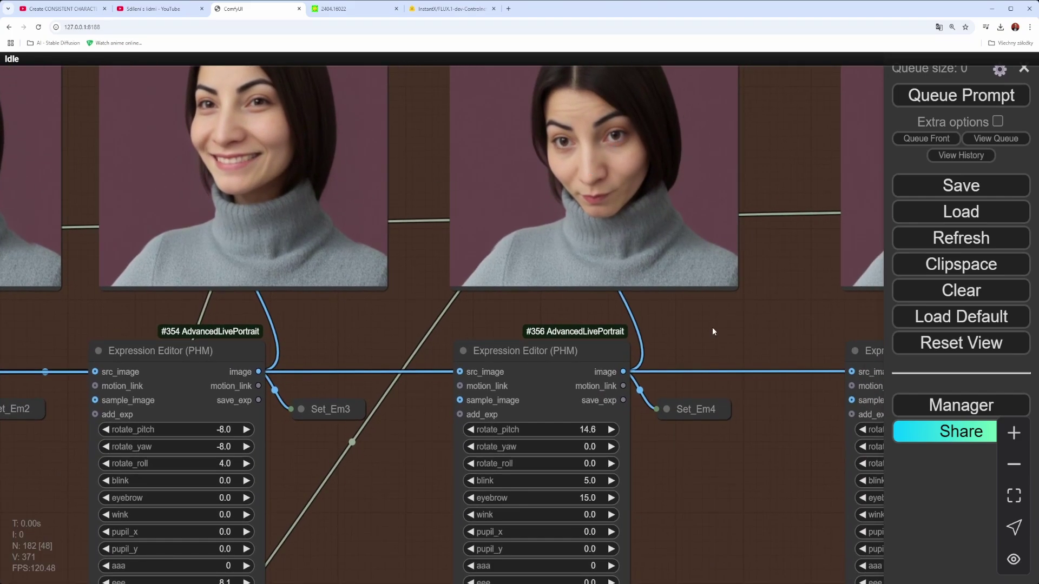
{"action": "left_click_drag", "start_coordinate": [731, 340], "coordinate": [540, 391]}
{"action": "left_click_drag", "start_coordinate": [641, 335], "coordinate": [422, 341]}
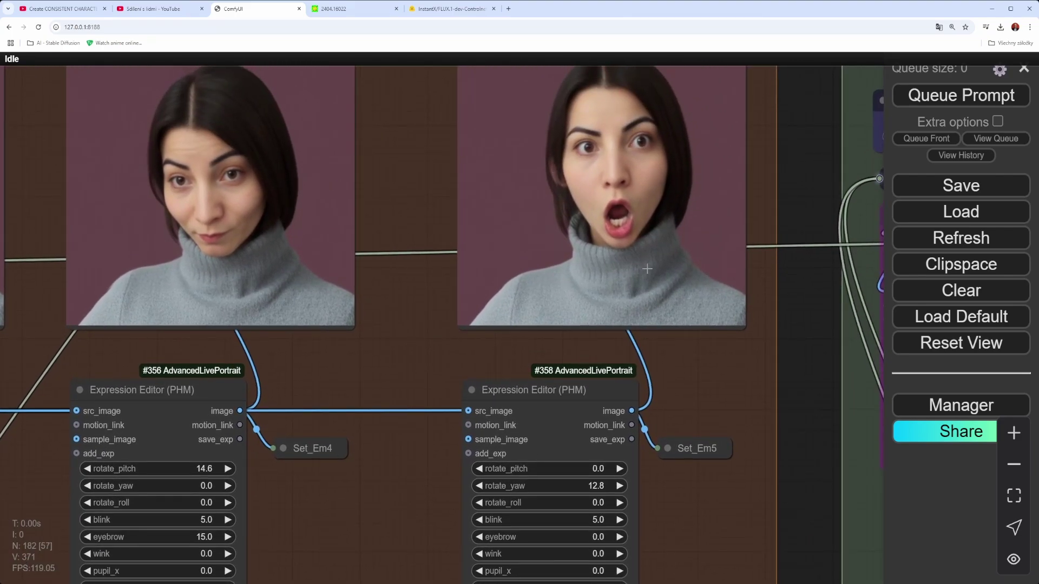
{"action": "scroll", "coordinate": [697, 149], "scroll_direction": "down", "scroll_amount": 3}
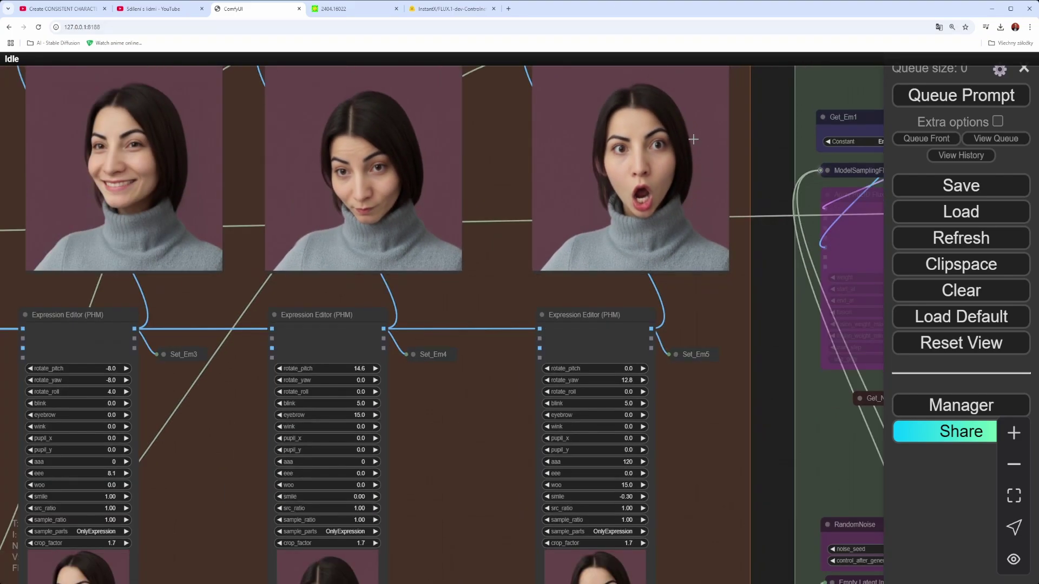
{"action": "left_click_drag", "start_coordinate": [753, 141], "coordinate": [501, 294]}
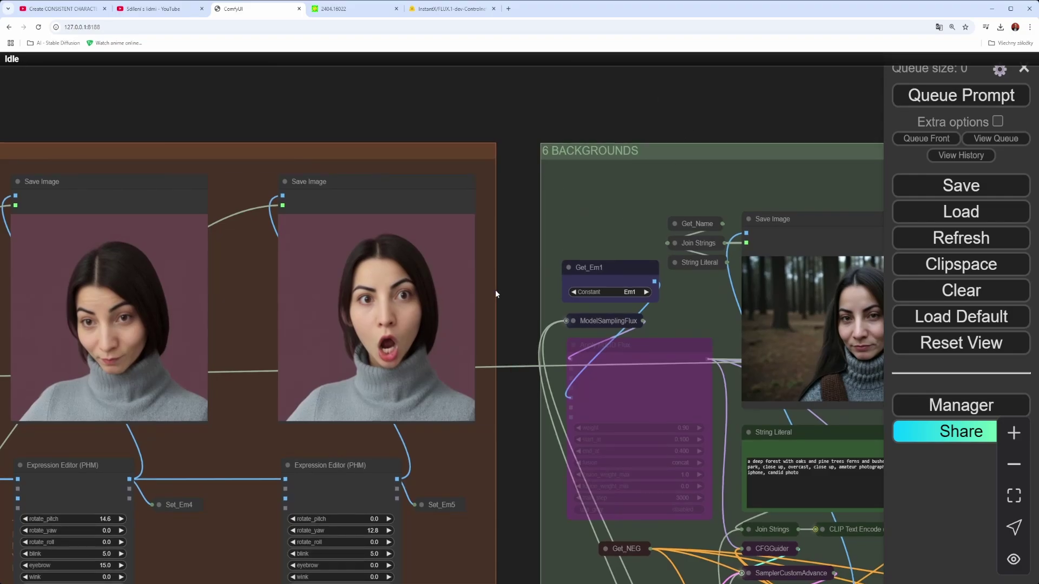
Inspect the saved background images and their String Literal prompts in the 6 BACKGROUNDS group, viewing the forest portrait up close
{"action": "left_click_drag", "start_coordinate": [516, 295], "coordinate": [283, 151]}
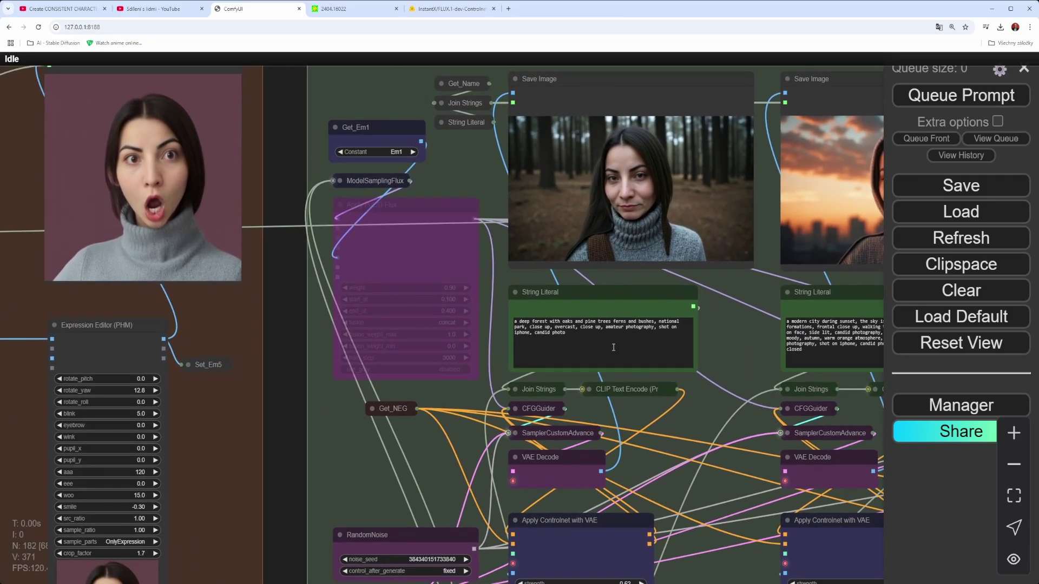
{"action": "left_click_drag", "start_coordinate": [745, 294], "coordinate": [363, 318]}
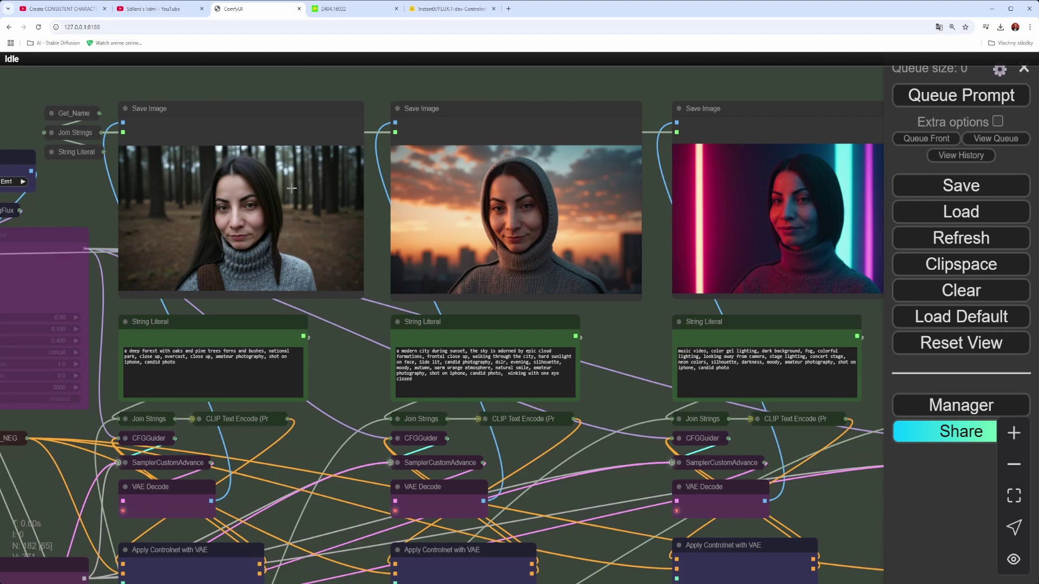
{"action": "scroll", "coordinate": [242, 238], "scroll_direction": "up", "scroll_amount": 8}
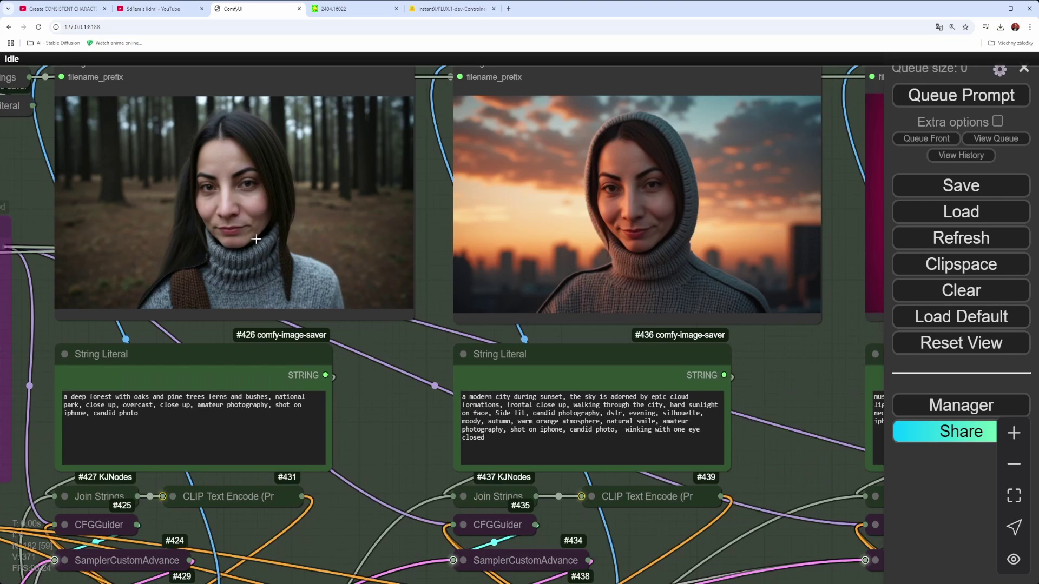
{"action": "left_click_drag", "start_coordinate": [452, 417], "coordinate": [537, 498]}
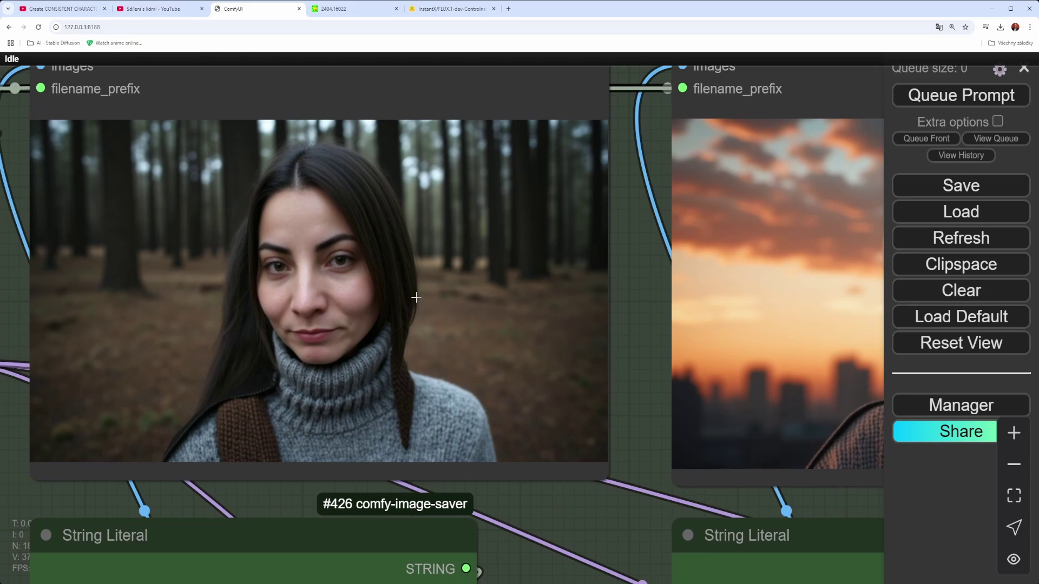
{"action": "scroll", "coordinate": [428, 298], "scroll_direction": "down", "scroll_amount": 3}
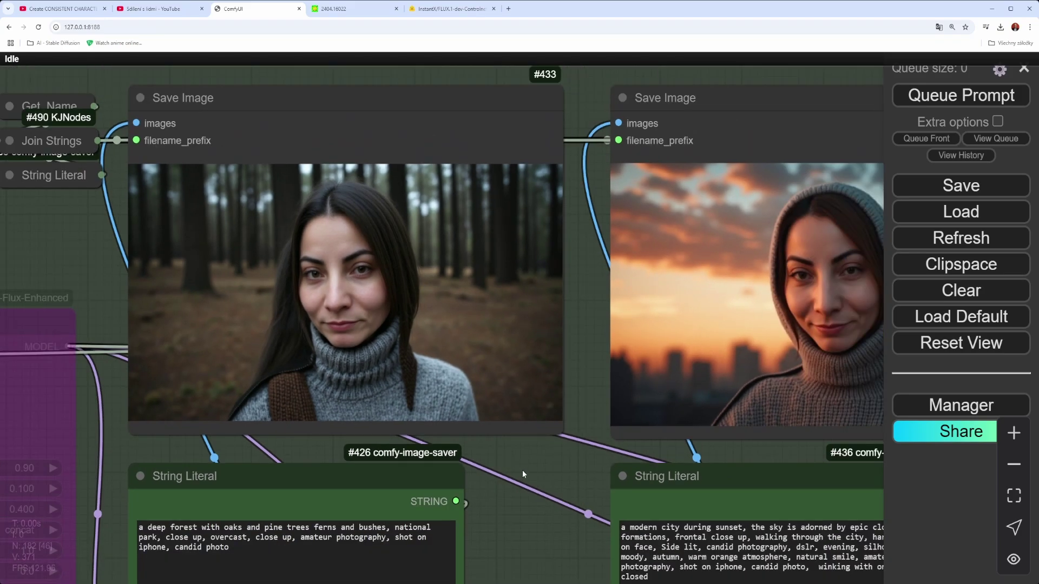
{"action": "left_click_drag", "start_coordinate": [523, 474], "coordinate": [470, 280]}
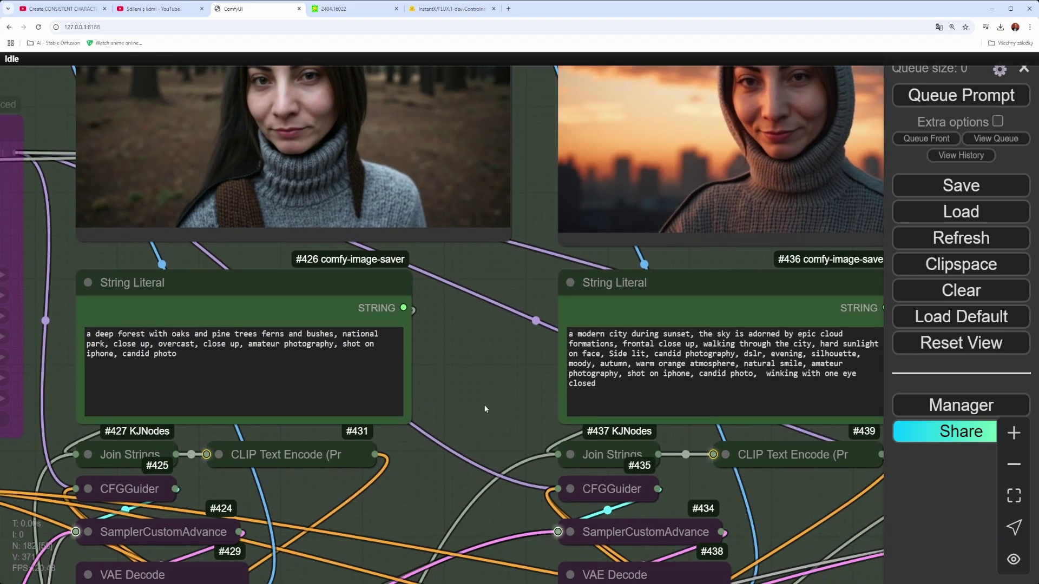
Examine the Apply Controlnet with VAE nodes and the Get_Em inputs below the background prompts
{"action": "scroll", "coordinate": [483, 404], "scroll_direction": "down", "scroll_amount": 1}
{"action": "left_click_drag", "start_coordinate": [499, 394], "coordinate": [333, 180]}
{"action": "scroll", "coordinate": [334, 179], "scroll_direction": "down", "scroll_amount": 3}
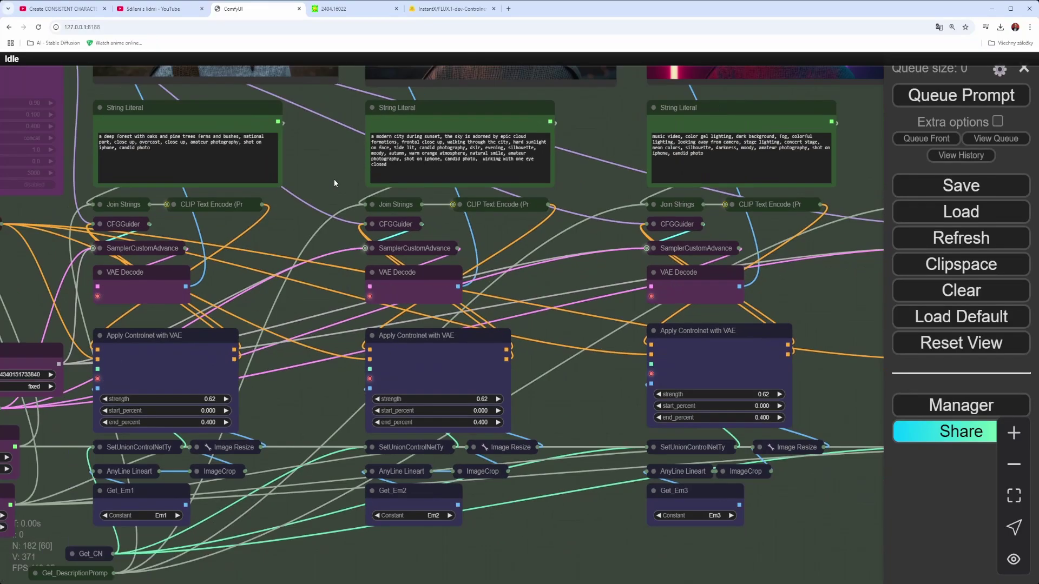
{"action": "scroll", "coordinate": [333, 176], "scroll_direction": "down", "scroll_amount": 1}
{"action": "scroll", "coordinate": [332, 177], "scroll_direction": "down", "scroll_amount": 1}
{"action": "scroll", "coordinate": [335, 357], "scroll_direction": "up", "scroll_amount": 3}
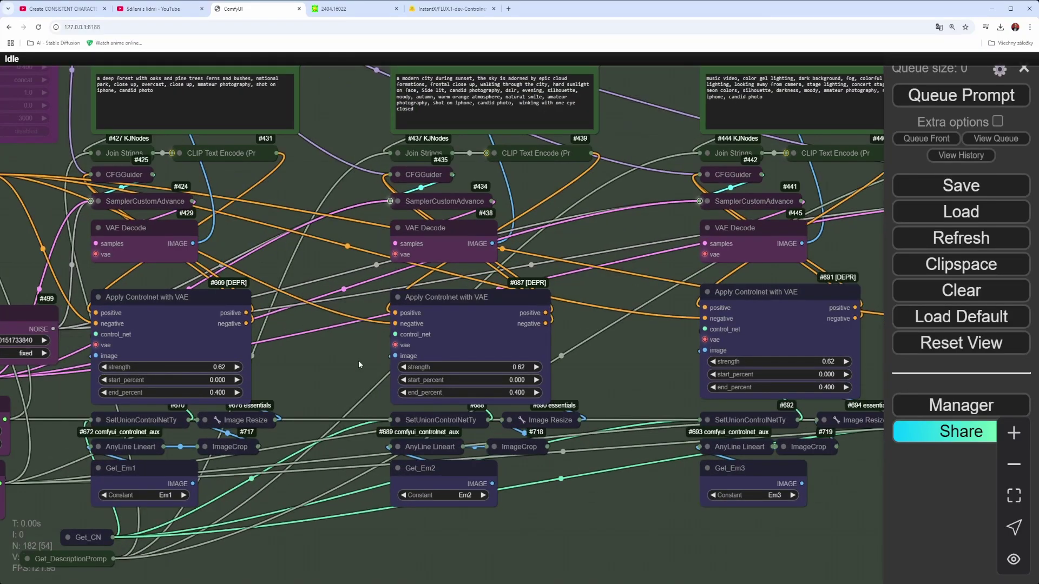
{"action": "left_click_drag", "start_coordinate": [321, 371], "coordinate": [431, 344]}
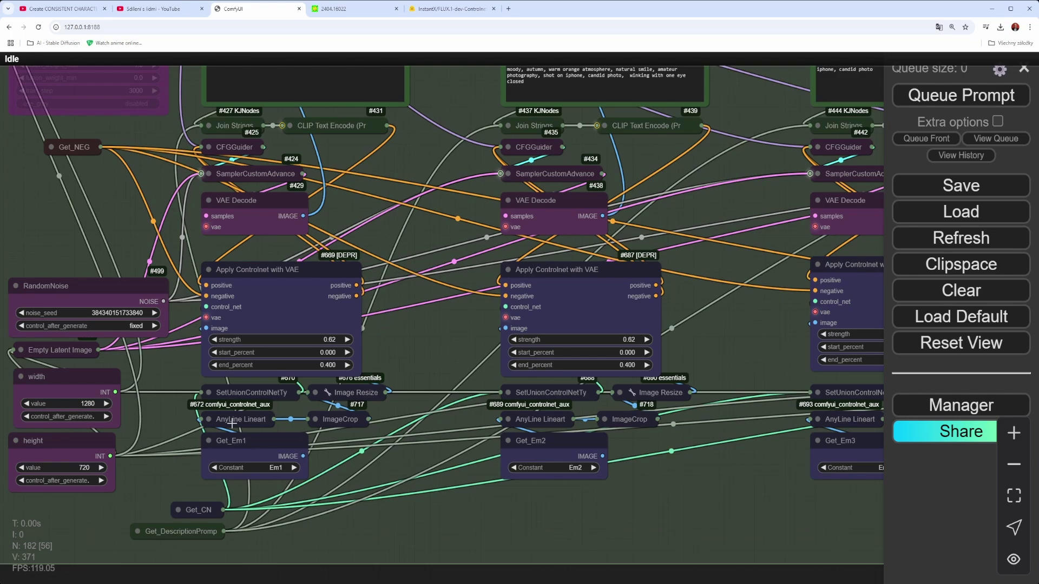
Expand the first background's SetUnionControlNetType, ImageCrop and AnyLine Lineart nodes in turn to view their settings, collapsing each again
{"action": "left_click", "coordinate": [207, 393]}
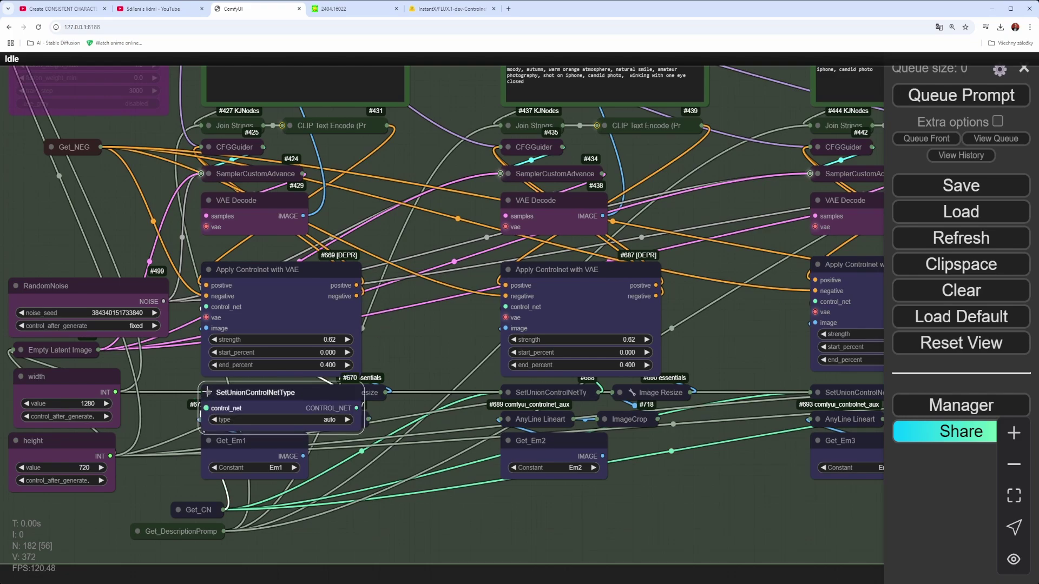
{"action": "left_click", "coordinate": [207, 392]}
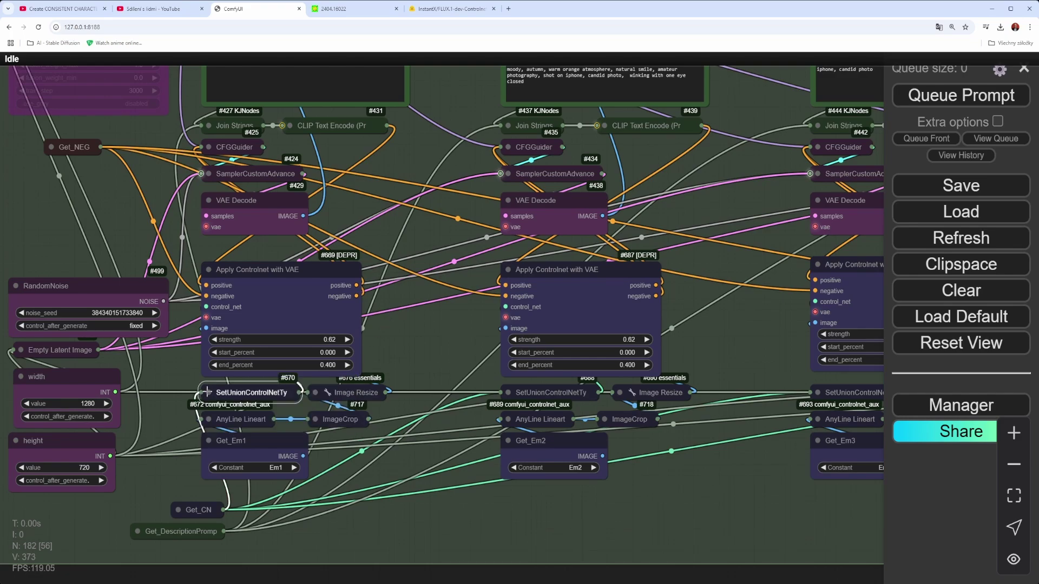
{"action": "left_click", "coordinate": [314, 418]}
{"action": "left_click", "coordinate": [314, 419]}
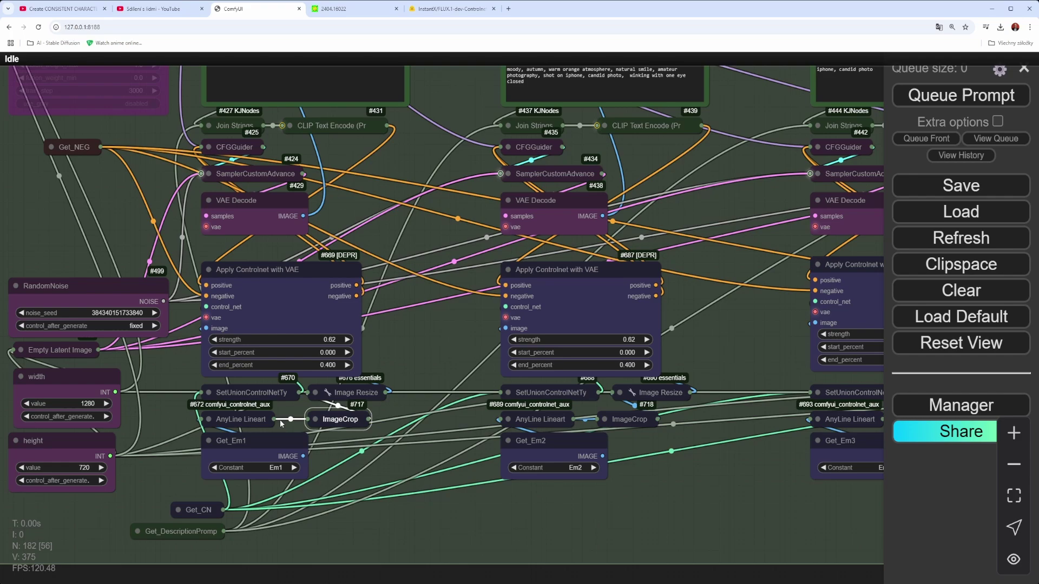
{"action": "left_click", "coordinate": [209, 419]}
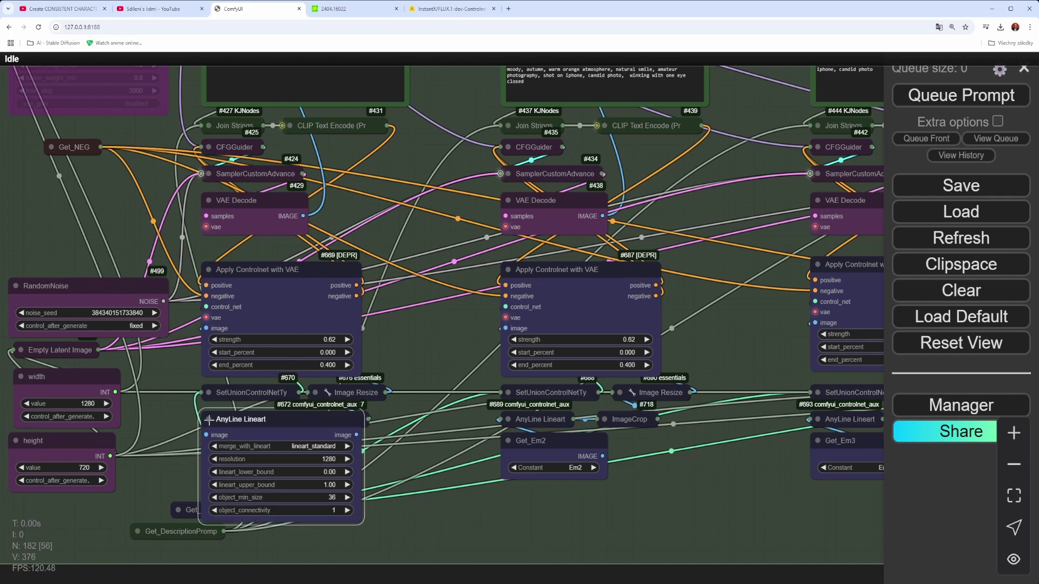
{"action": "left_click", "coordinate": [208, 419]}
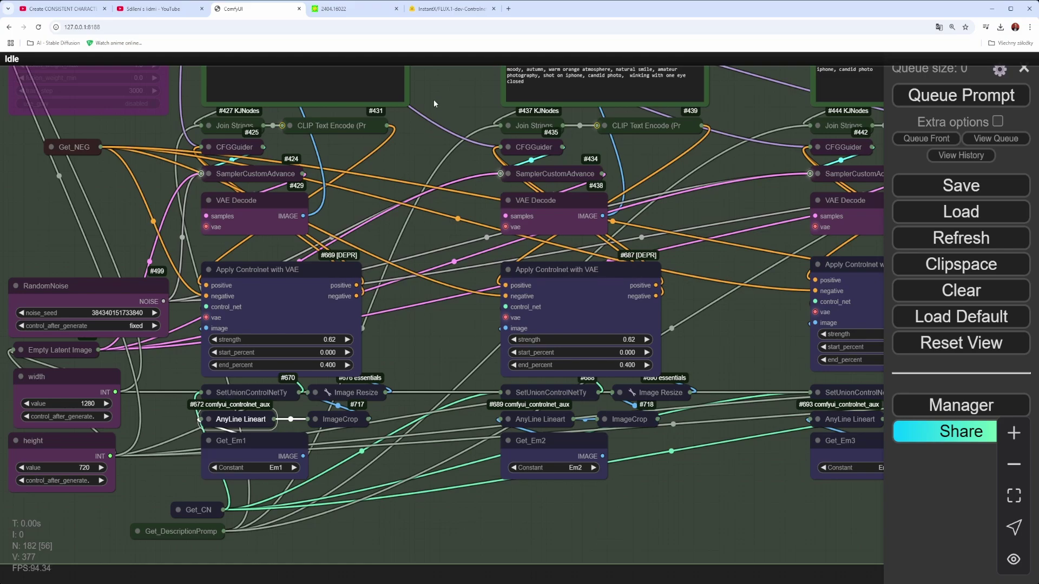
Compare the saved background portraits with their prompts and the emotion image feeding each ControlNet chain
{"action": "scroll", "coordinate": [363, 340], "scroll_direction": "up", "scroll_amount": 7}
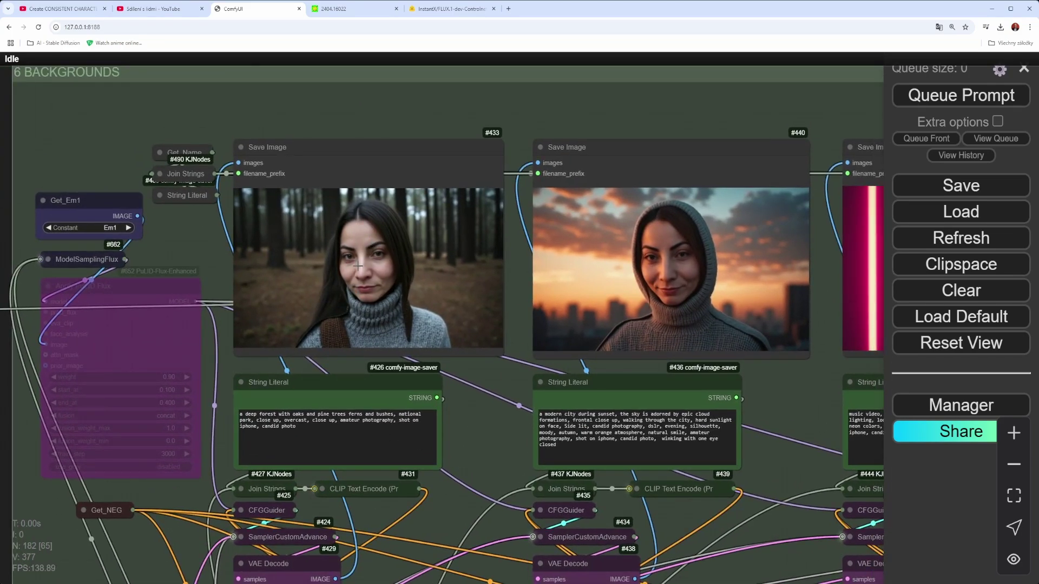
{"action": "left_click_drag", "start_coordinate": [781, 391], "coordinate": [581, 331]}
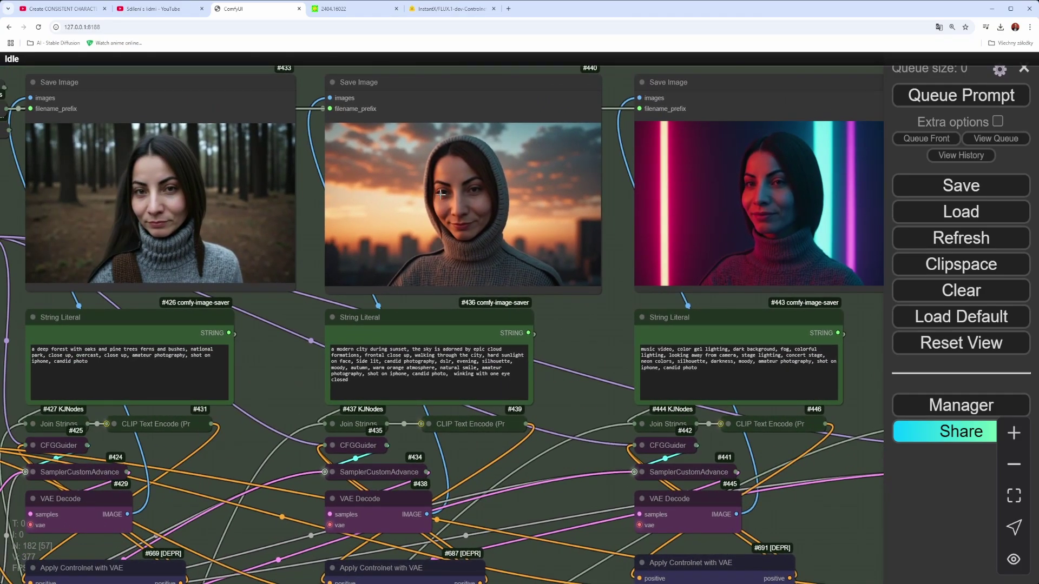
{"action": "left_click_drag", "start_coordinate": [593, 336], "coordinate": [350, 139]}
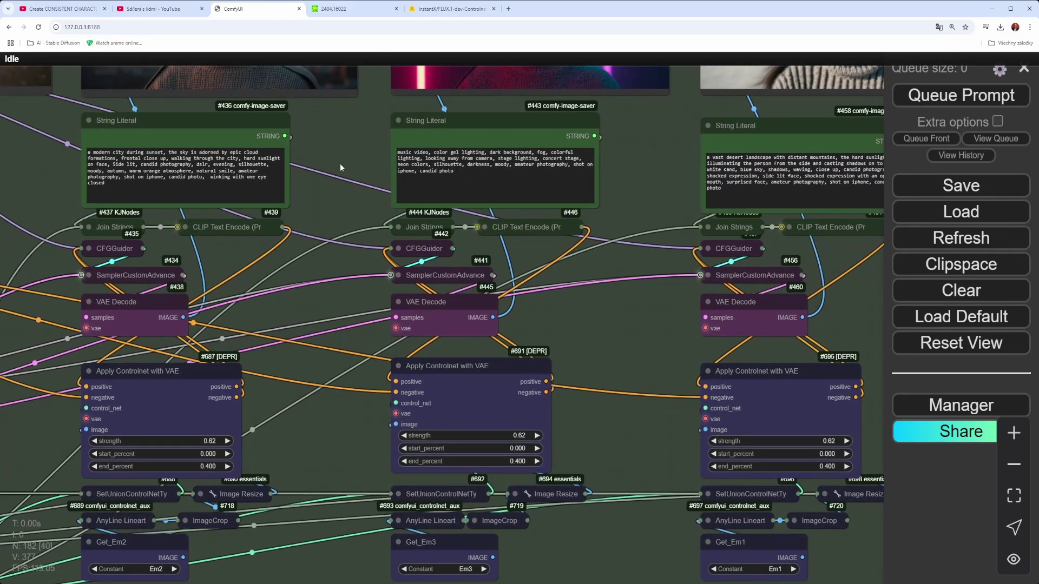
{"action": "left_click_drag", "start_coordinate": [342, 456], "coordinate": [397, 298]}
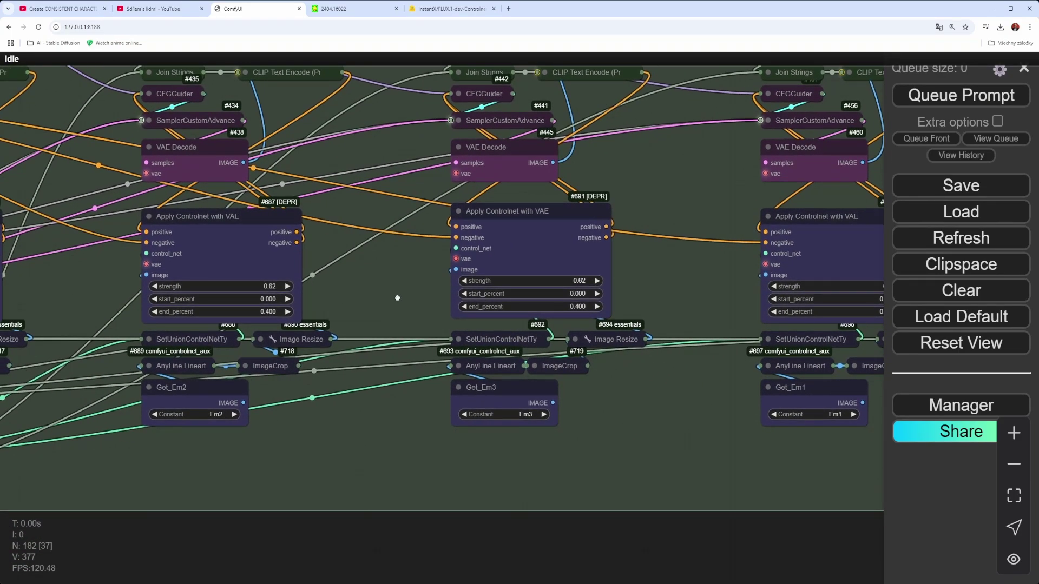
{"action": "scroll", "coordinate": [397, 298], "scroll_direction": "down", "scroll_amount": 5}
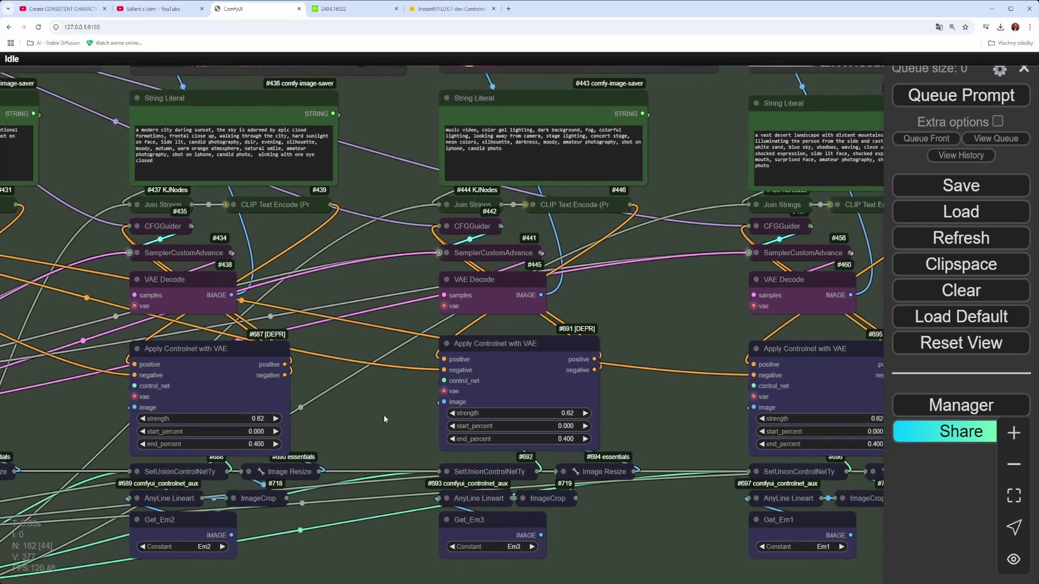
Look over the whole workflow, from the 6 BACKGROUNDS group back to the character sheet generation group
{"action": "scroll", "coordinate": [267, 373], "scroll_direction": "down", "scroll_amount": 8}
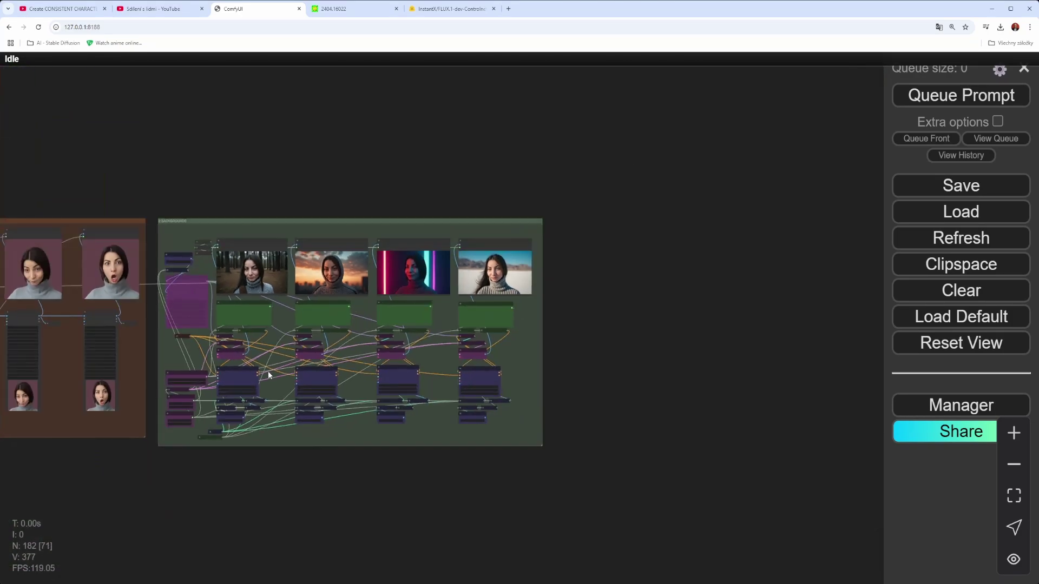
{"action": "scroll", "coordinate": [268, 371], "scroll_direction": "down", "scroll_amount": 3}
{"action": "left_click_drag", "start_coordinate": [151, 505], "coordinate": [313, 478]}
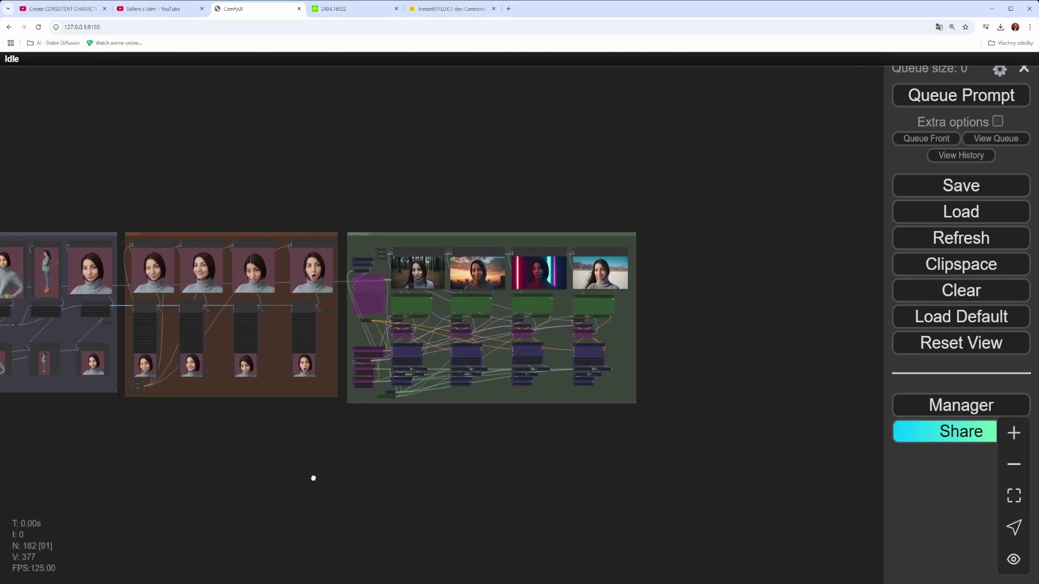
{"action": "left_click_drag", "start_coordinate": [51, 482], "coordinate": [200, 476]}
{"action": "left_click_drag", "start_coordinate": [81, 458], "coordinate": [427, 394]}
{"action": "left_click_drag", "start_coordinate": [324, 422], "coordinate": [426, 403]}
{"action": "left_click_drag", "start_coordinate": [132, 452], "coordinate": [213, 450]}
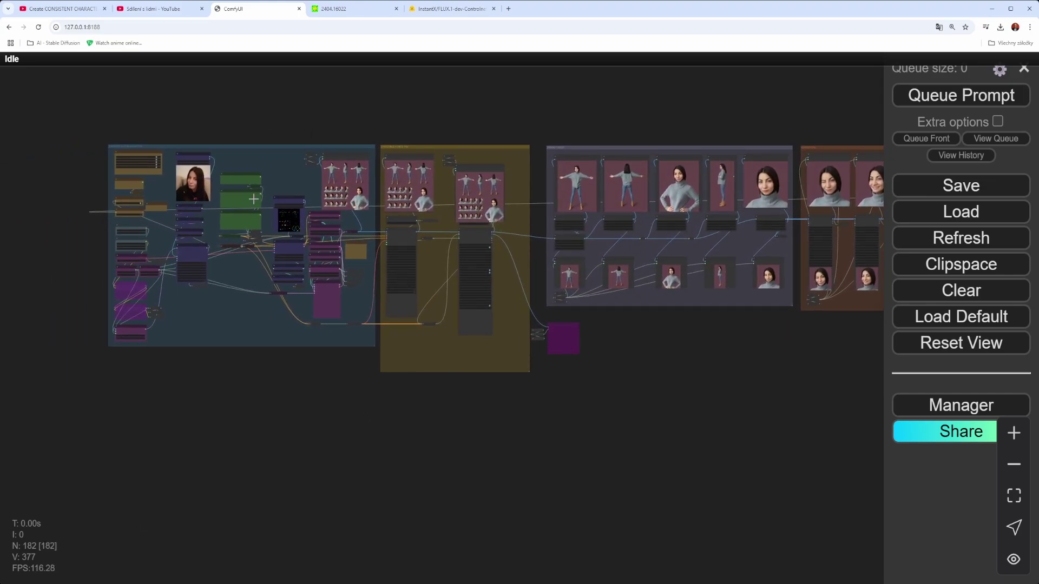
Examine the reference photo, the PuLID nodes, the green prompt nodes, and the pose sheet's ControlNet settings in the character generation group
{"action": "scroll", "coordinate": [227, 212], "scroll_direction": "up", "scroll_amount": 10}
{"action": "scroll", "coordinate": [205, 218], "scroll_direction": "up", "scroll_amount": 2}
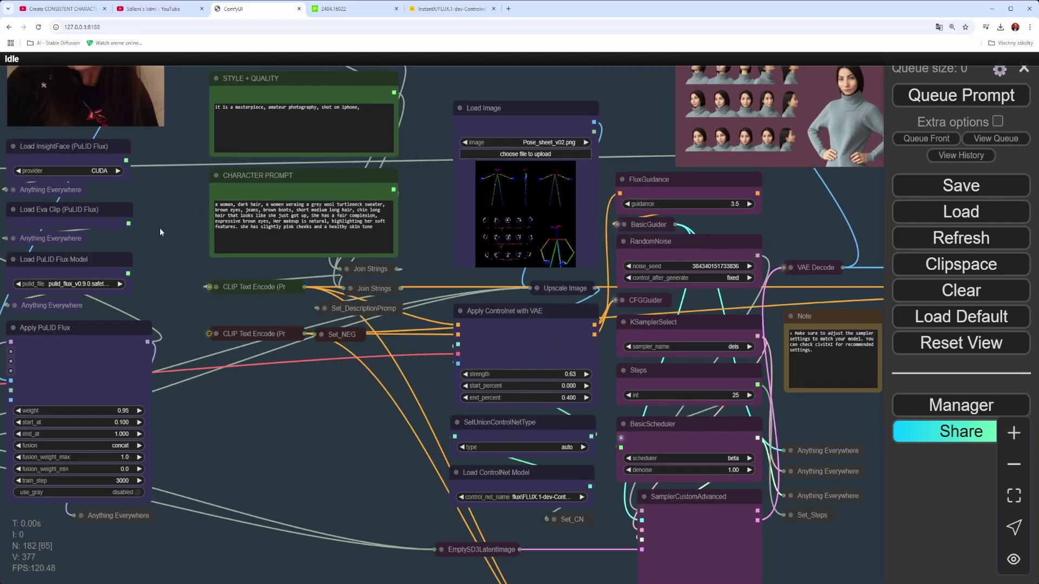
{"action": "left_click_drag", "start_coordinate": [161, 229], "coordinate": [261, 238]}
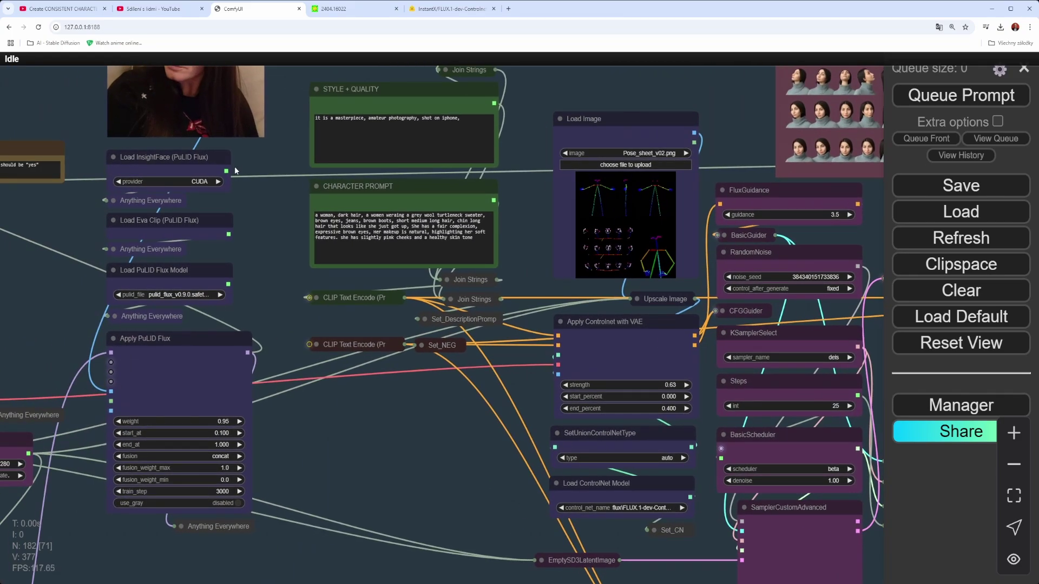
{"action": "left_click_drag", "start_coordinate": [262, 149], "coordinate": [342, 334]}
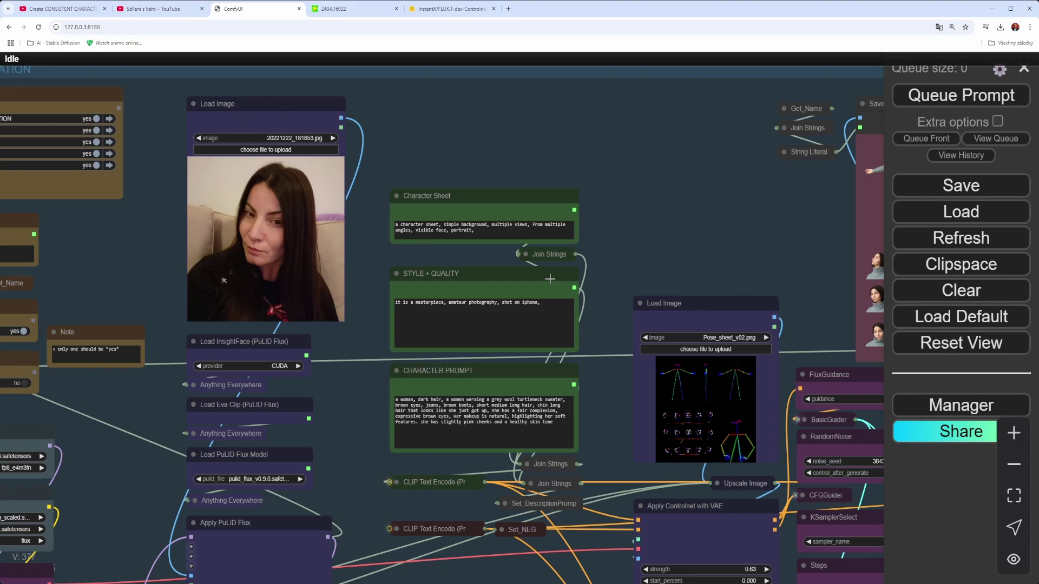
{"action": "left_click_drag", "start_coordinate": [690, 256], "coordinate": [495, 89]}
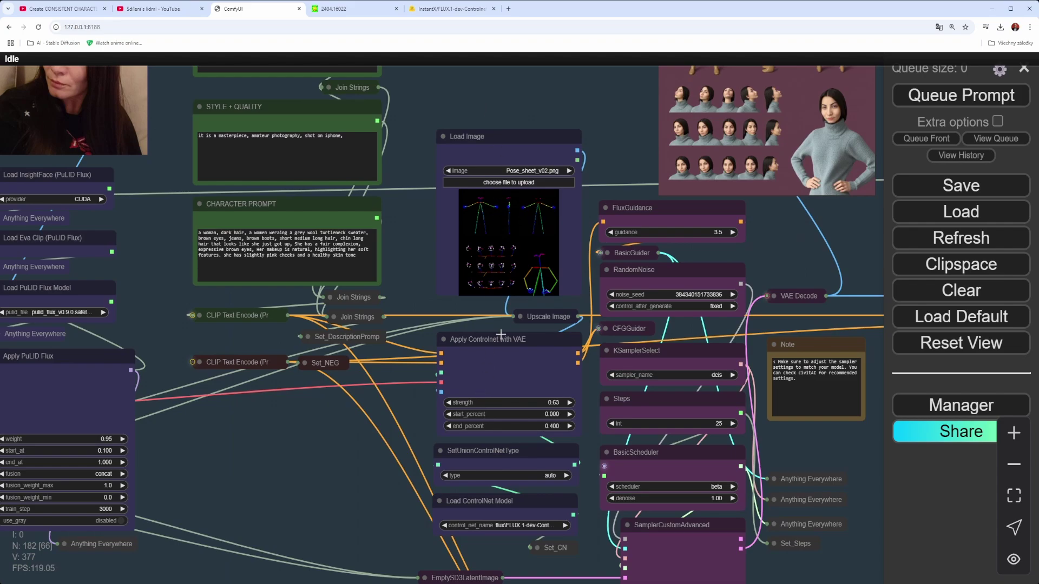
{"action": "left_click_drag", "start_coordinate": [614, 144], "coordinate": [454, 51]}
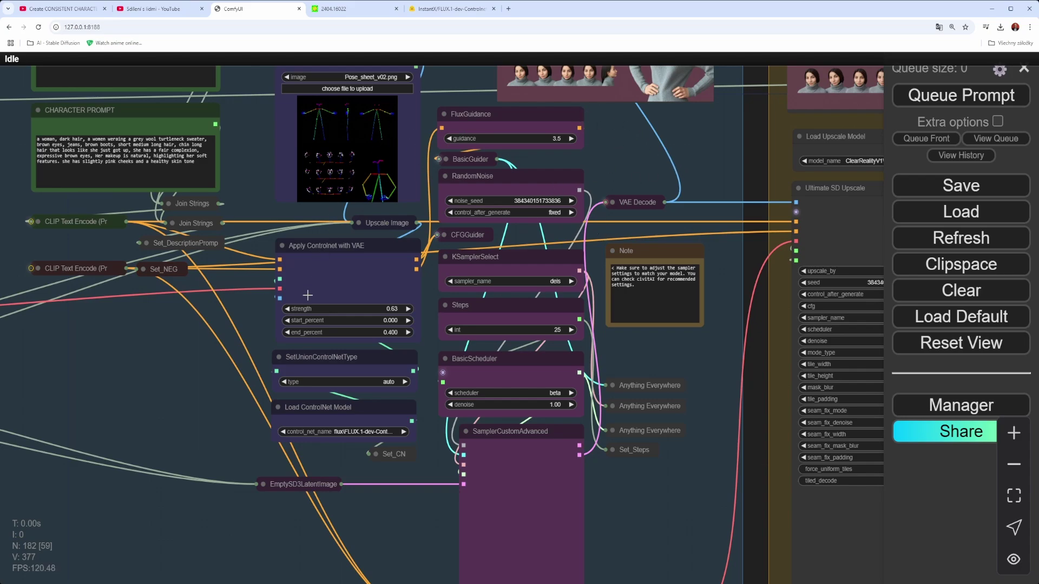
Review the generated character sheet, the sampler settings with their note, and the neighbouring Ultimate SD Upscale settings
{"action": "left_click_drag", "start_coordinate": [465, 373], "coordinate": [446, 406]}
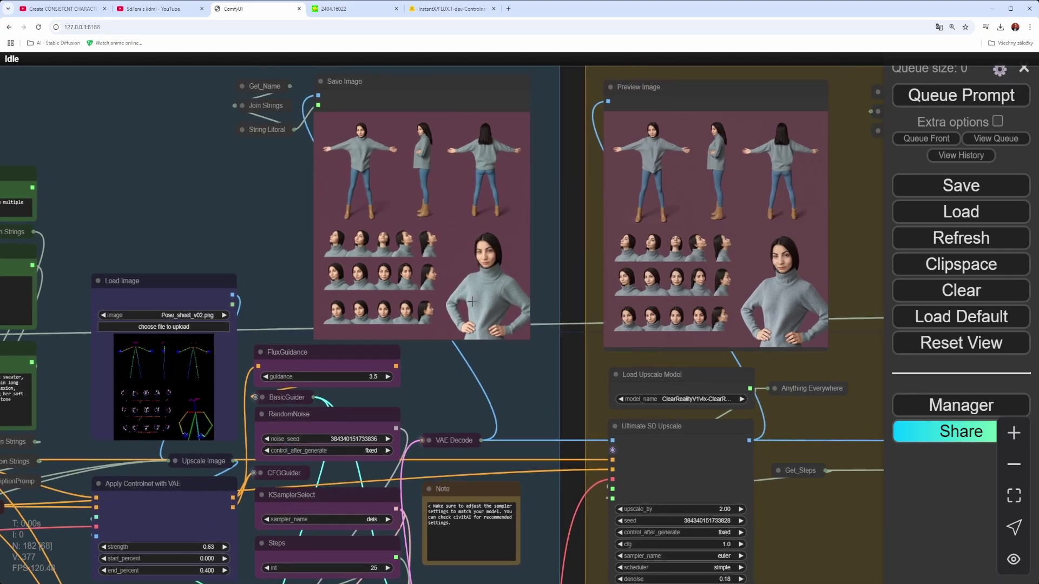
{"action": "left_click_drag", "start_coordinate": [537, 397], "coordinate": [512, 348]}
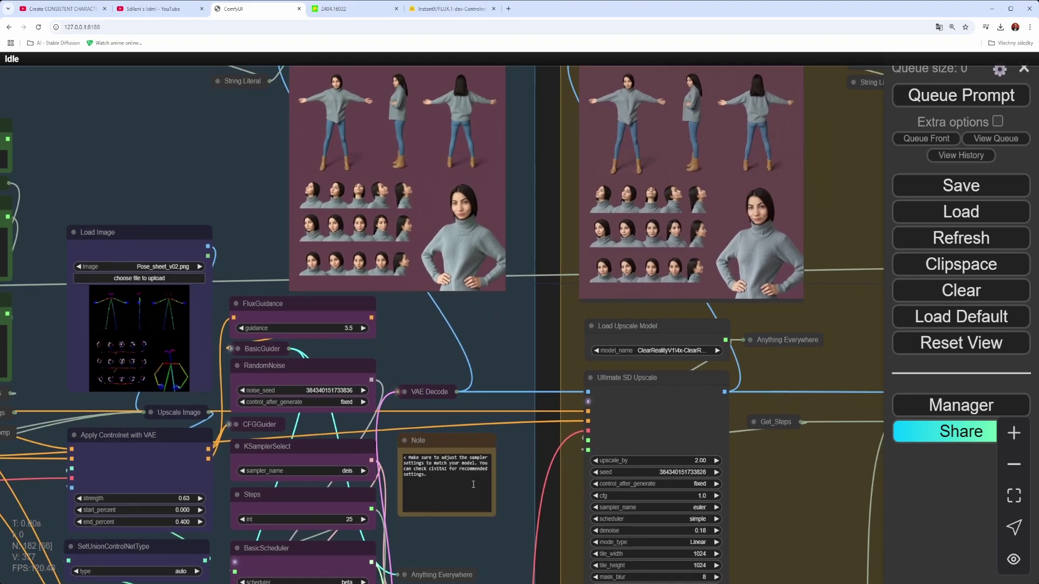
{"action": "left_click_drag", "start_coordinate": [513, 487], "coordinate": [410, 326]}
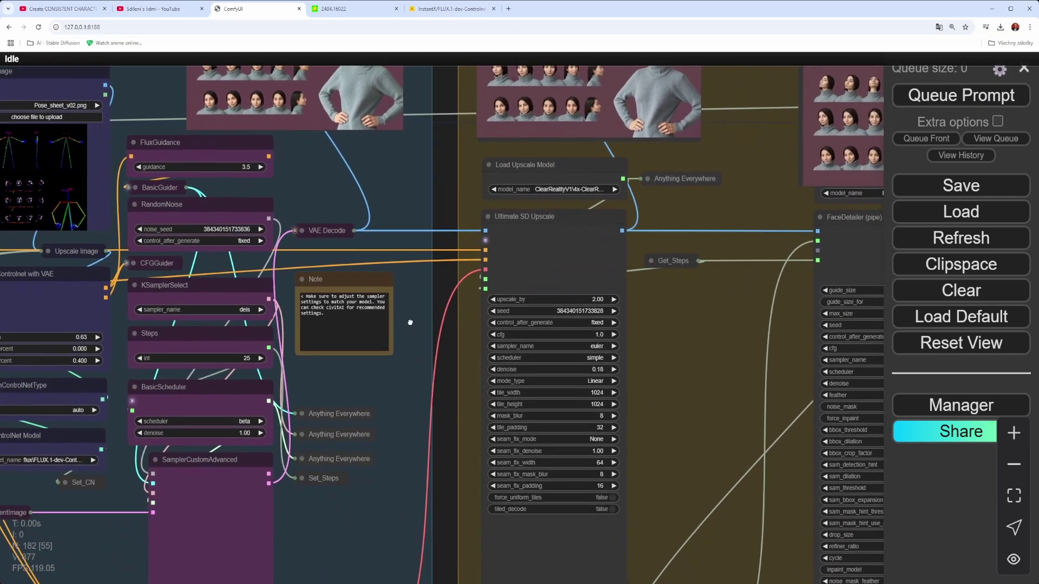
{"action": "scroll", "coordinate": [692, 331], "scroll_direction": "down", "scroll_amount": 6}
{"action": "scroll", "coordinate": [705, 350], "scroll_direction": "up", "scroll_amount": 6}
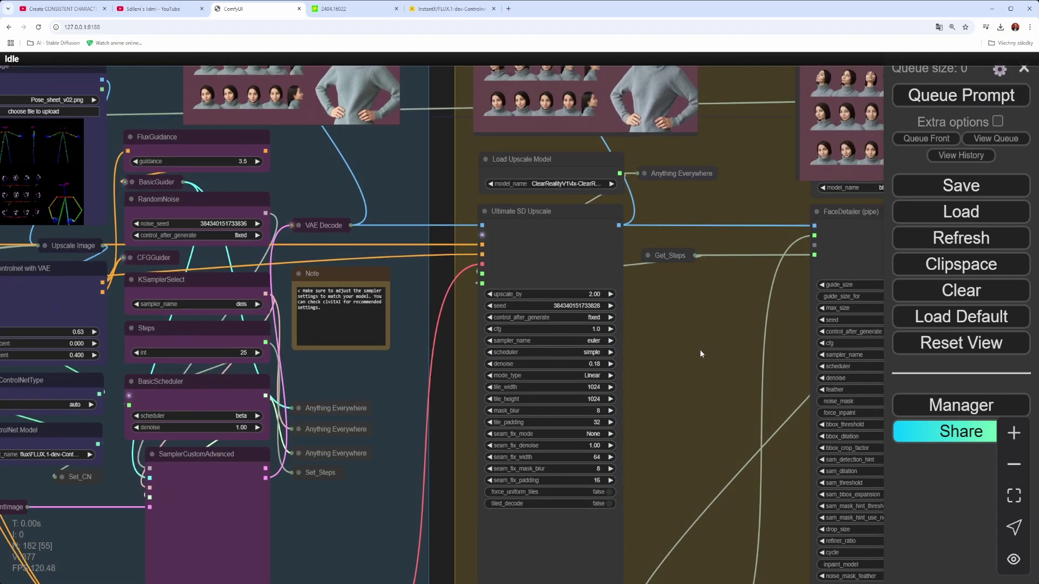
Compare the upscaled and face-fixed character sheets in the 2 UPSCALE + FACE FIX group and inspect the FaceDetailer settings
{"action": "left_click_drag", "start_coordinate": [676, 345], "coordinate": [385, 528]}
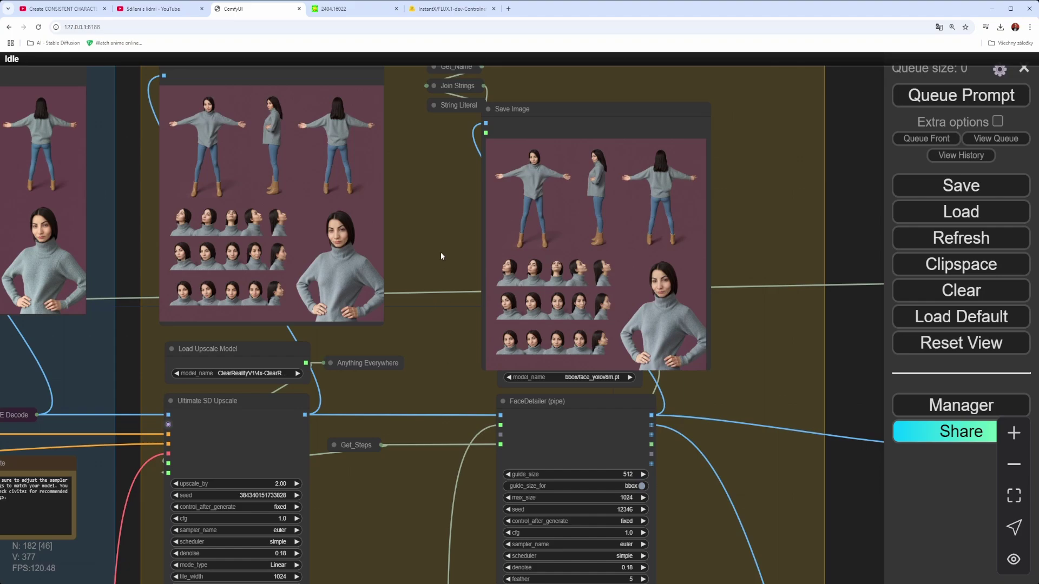
{"action": "left_click_drag", "start_coordinate": [441, 256], "coordinate": [441, 302]}
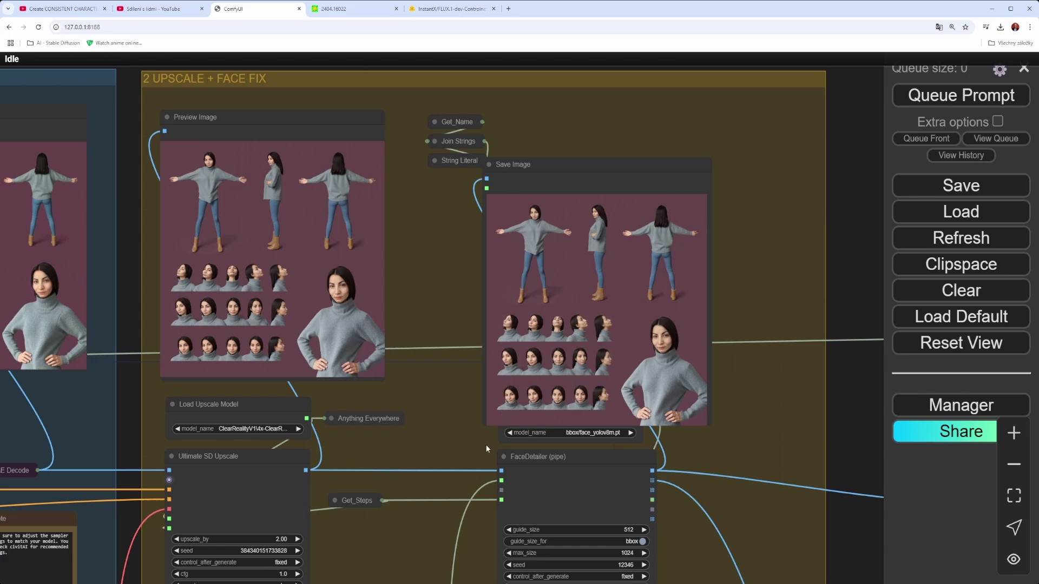
{"action": "left_click_drag", "start_coordinate": [475, 445], "coordinate": [374, 377]}
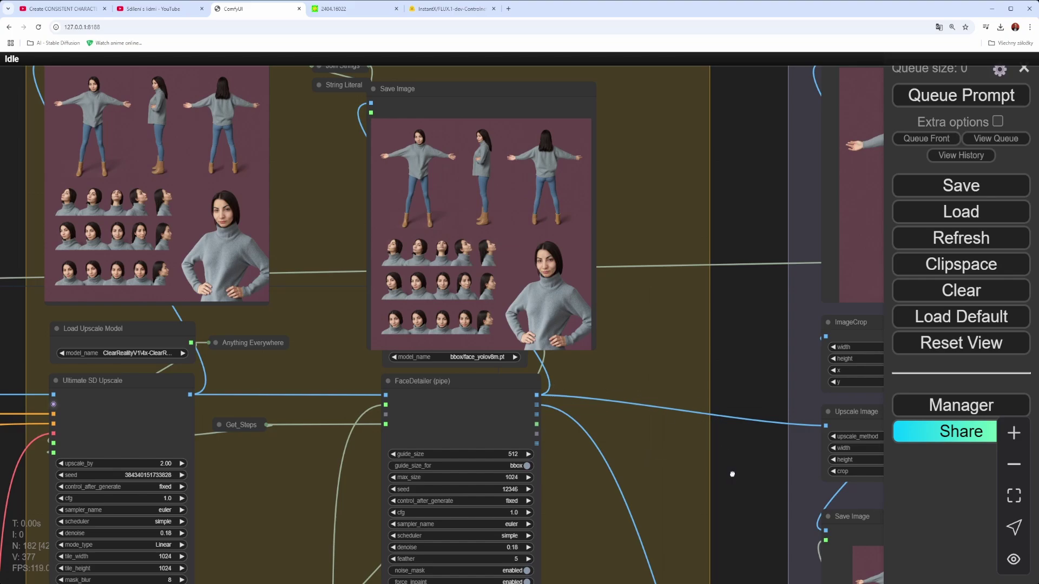
{"action": "left_click_drag", "start_coordinate": [732, 474], "coordinate": [558, 406]}
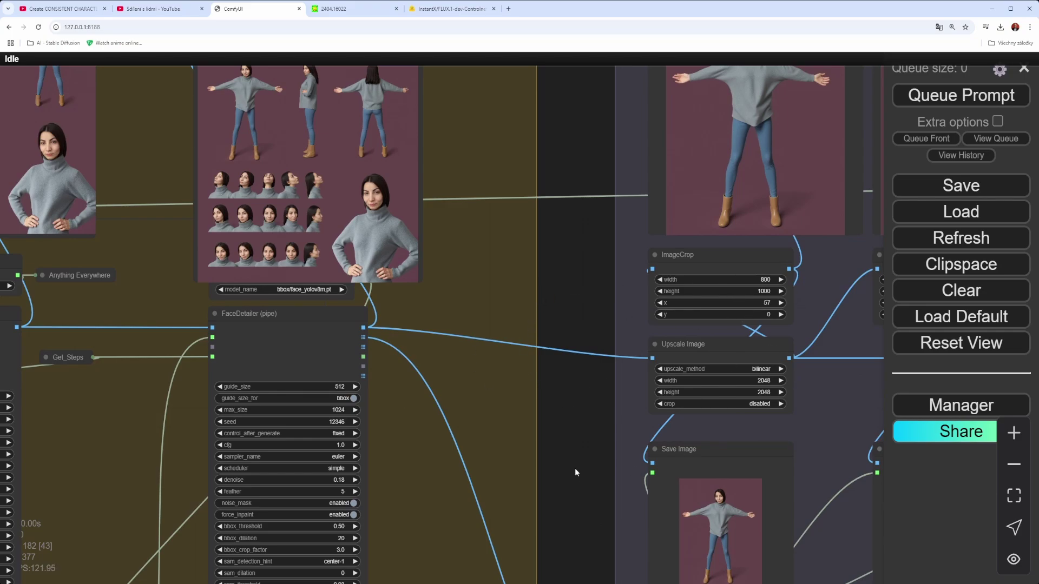
Inspect the ImageCrop settings and cropped images in 3 SAVE POSES, followed by the emotion portraits and the background portraits
{"action": "left_click_drag", "start_coordinate": [575, 472], "coordinate": [366, 515]}
{"action": "left_click_drag", "start_coordinate": [813, 446], "coordinate": [568, 513]}
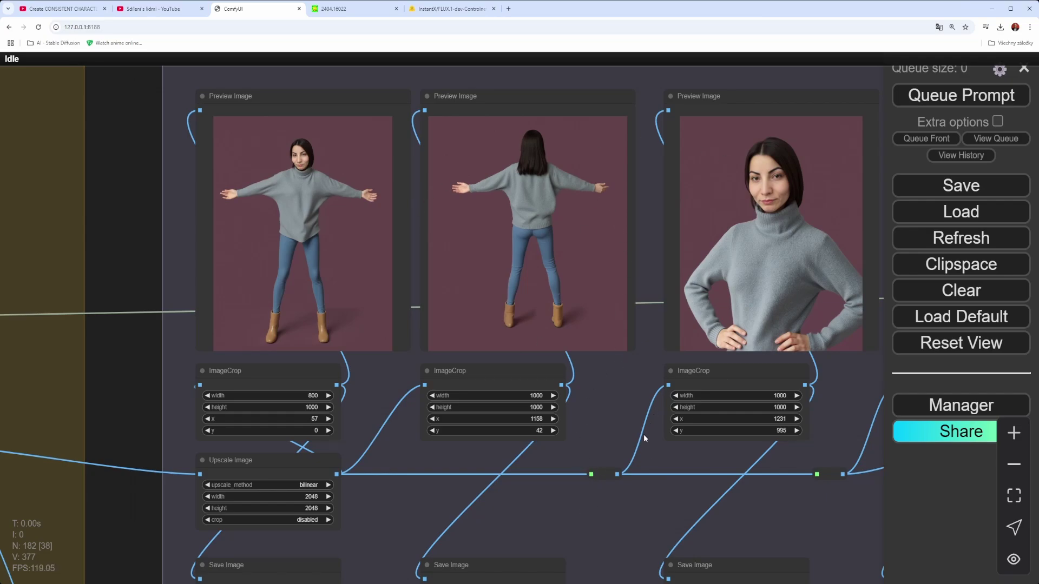
{"action": "scroll", "coordinate": [635, 430], "scroll_direction": "down", "scroll_amount": 5}
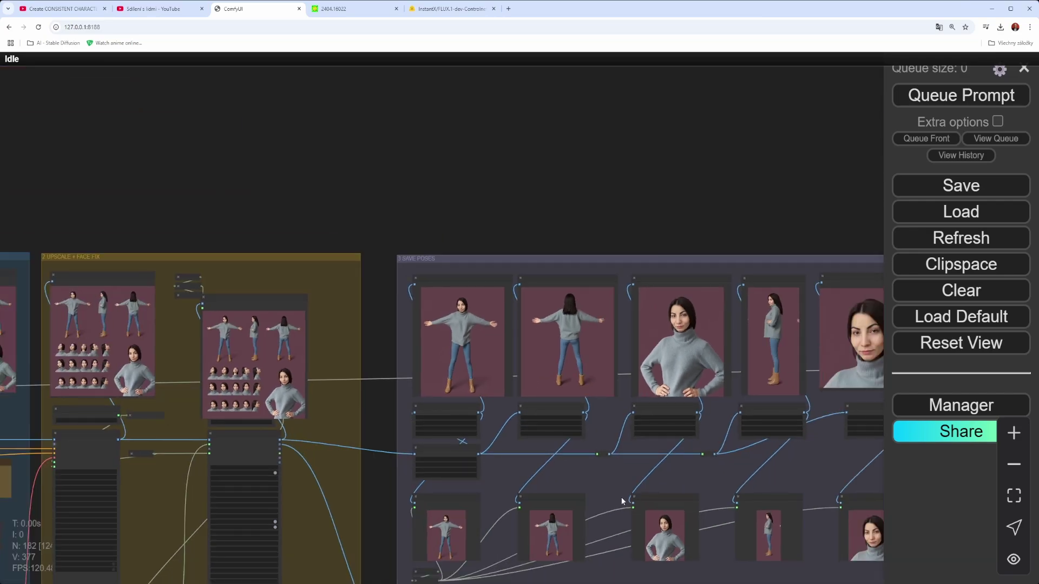
{"action": "left_click_drag", "start_coordinate": [621, 497], "coordinate": [246, 330]}
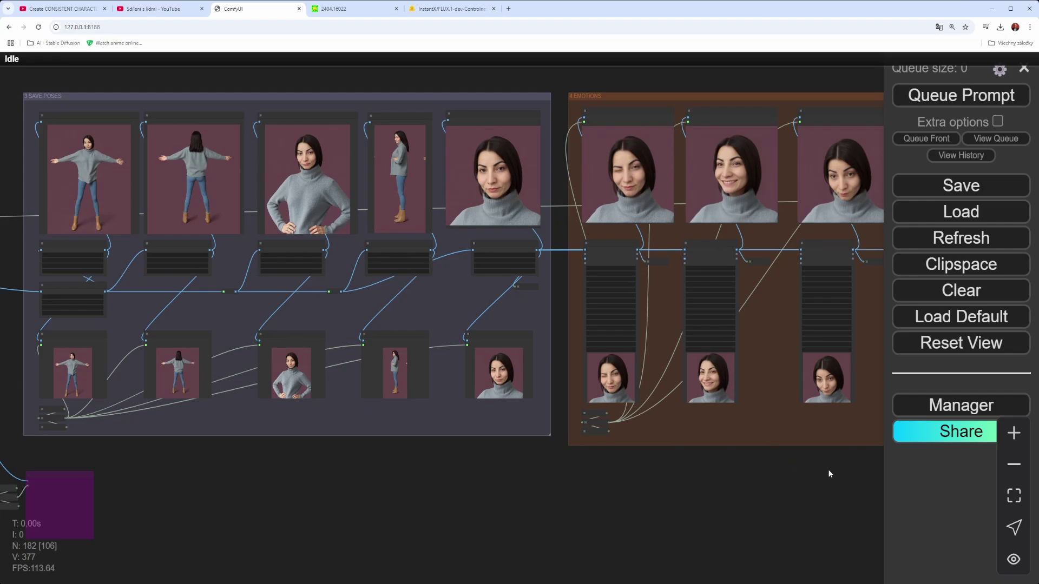
{"action": "left_click_drag", "start_coordinate": [779, 464], "coordinate": [419, 482]}
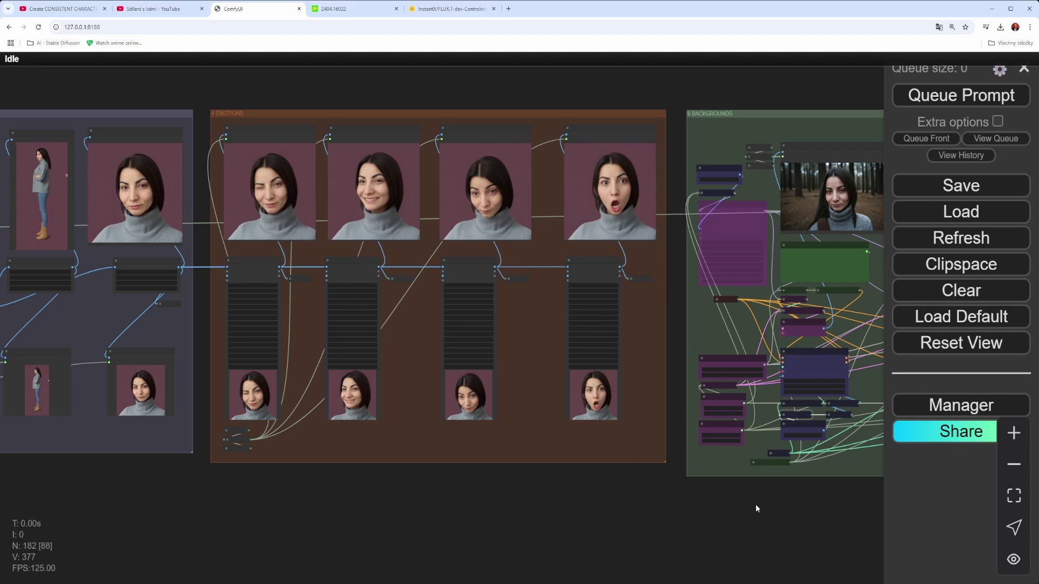
{"action": "left_click_drag", "start_coordinate": [755, 504], "coordinate": [284, 517]}
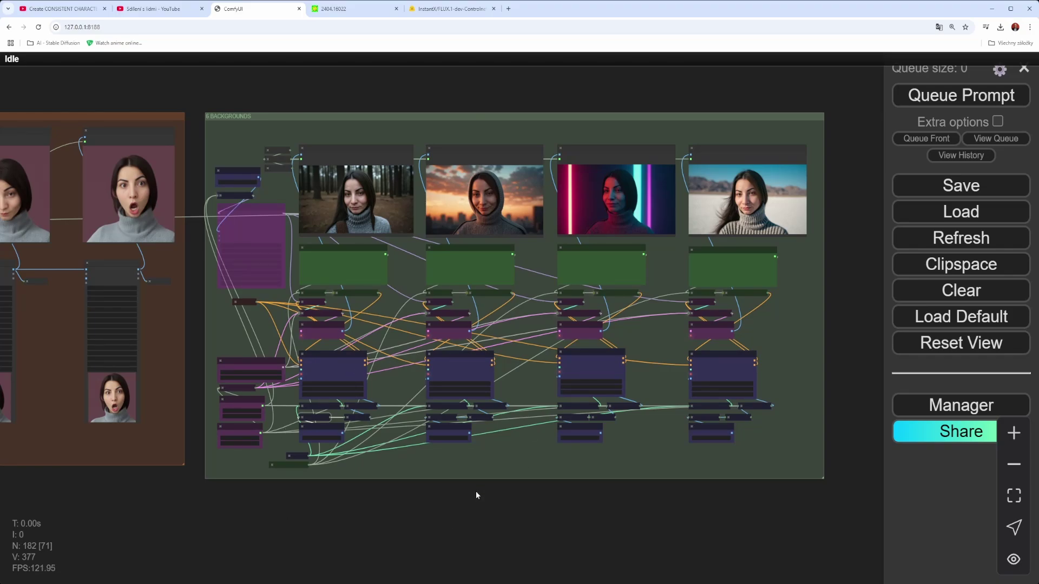
Look back over the groups from the backgrounds to character generation, ending at the upscale and save poses groups
{"action": "mouse_move", "coordinate": [419, 518]}
{"action": "left_mouse_down"}
{"action": "mouse_move", "coordinate": [480, 503]}
{"action": "mouse_move", "coordinate": [542, 506]}
{"action": "left_mouse_up"}
{"action": "mouse_move", "coordinate": [278, 516]}
{"action": "left_mouse_down"}
{"action": "mouse_move", "coordinate": [389, 502]}
{"action": "mouse_move", "coordinate": [626, 506]}
{"action": "left_mouse_up"}
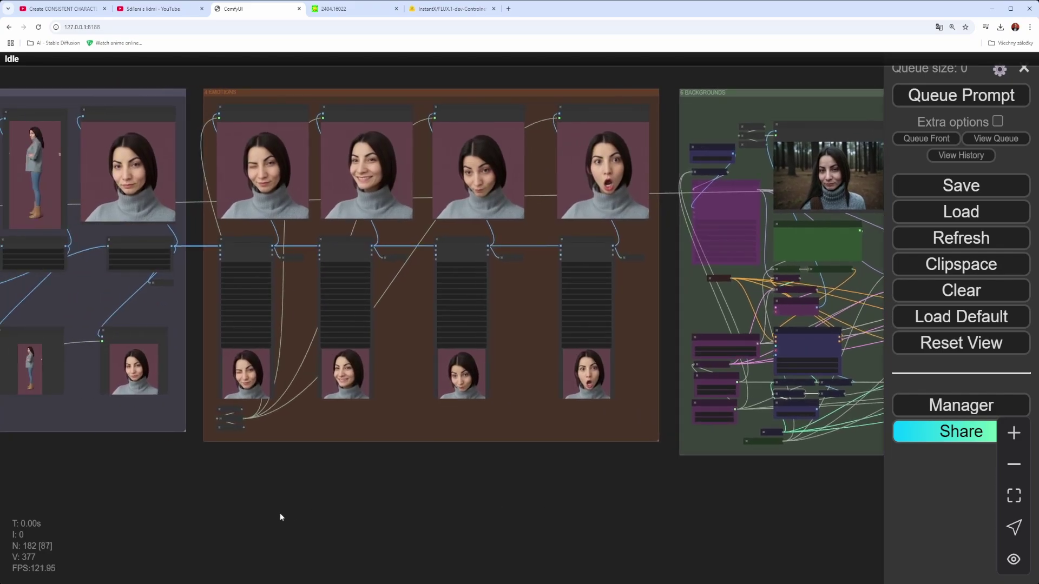
{"action": "left_click_drag", "start_coordinate": [213, 496], "coordinate": [589, 510]}
{"action": "left_click_drag", "start_coordinate": [323, 494], "coordinate": [674, 483]}
{"action": "left_click_drag", "start_coordinate": [213, 540], "coordinate": [455, 491]}
{"action": "left_click_drag", "start_coordinate": [277, 459], "coordinate": [382, 459]}
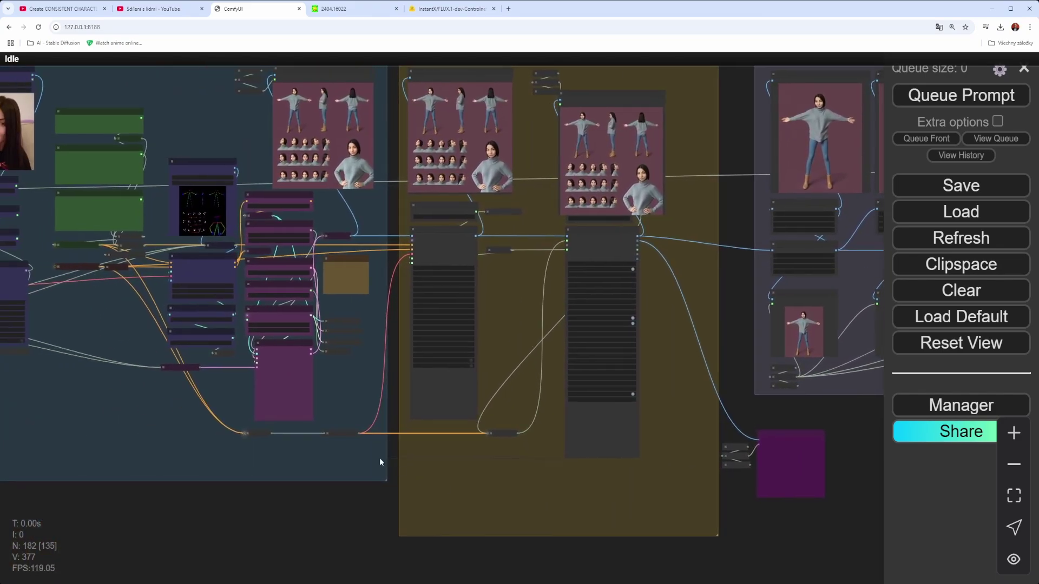
{"action": "left_click_drag", "start_coordinate": [116, 433], "coordinate": [345, 475]}
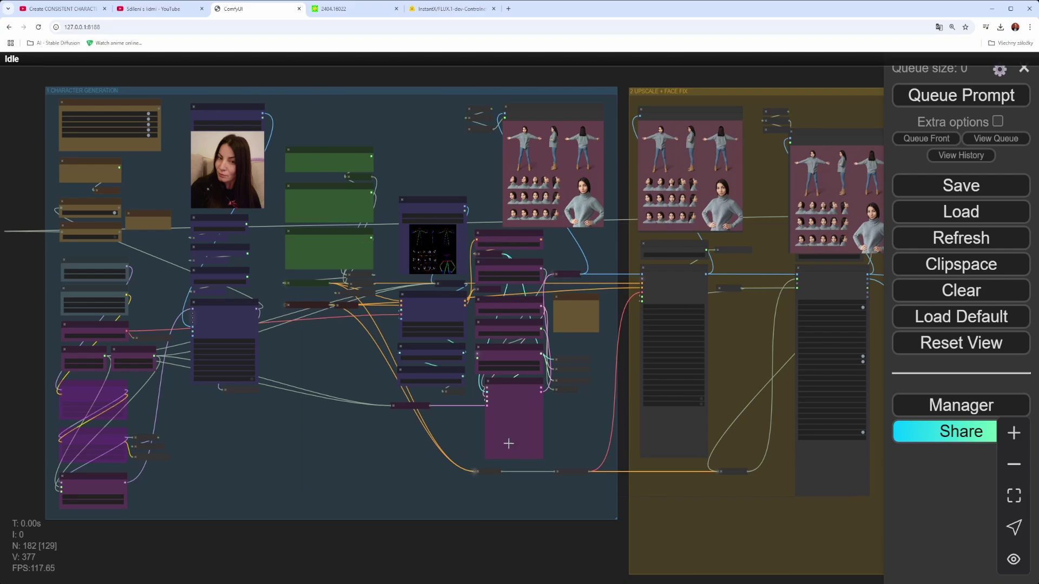
{"action": "left_click_drag", "start_coordinate": [587, 449], "coordinate": [149, 456]}
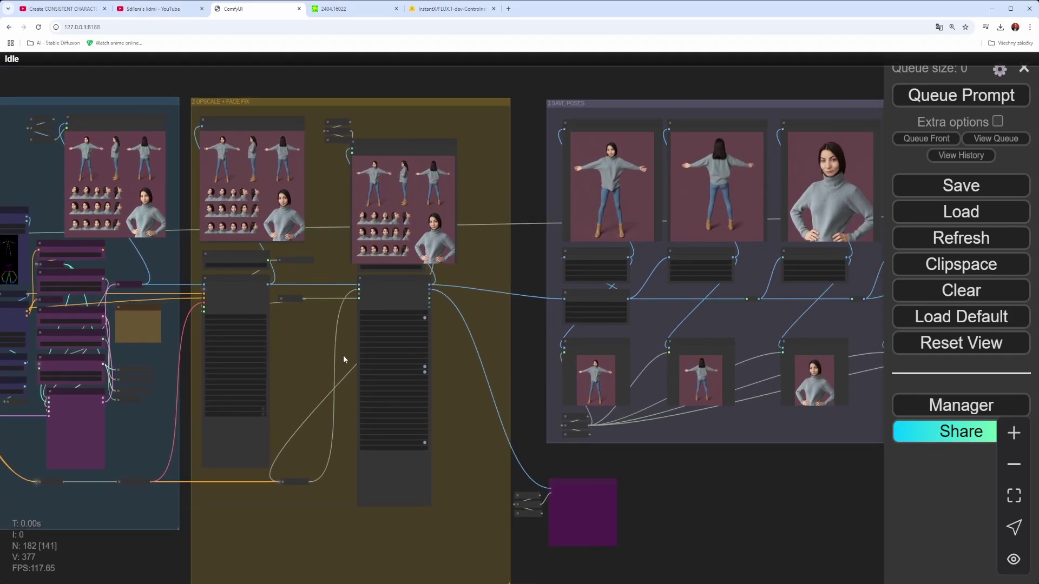